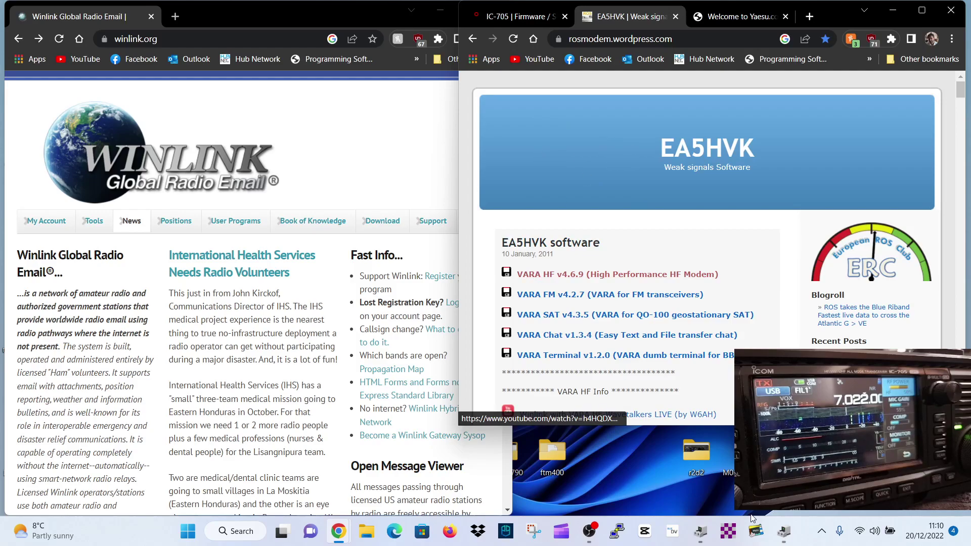
Switch to VARA HF, place its window over the Winlink site, and review the ports and licence fields in VARA Setup.
left_click(757, 539)
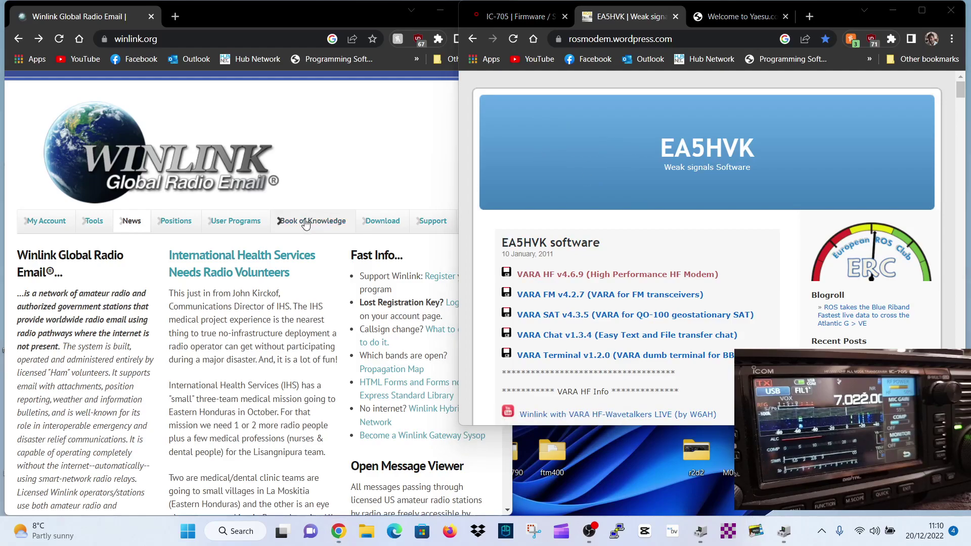
left_click_drag(795, 11, 330, 67)
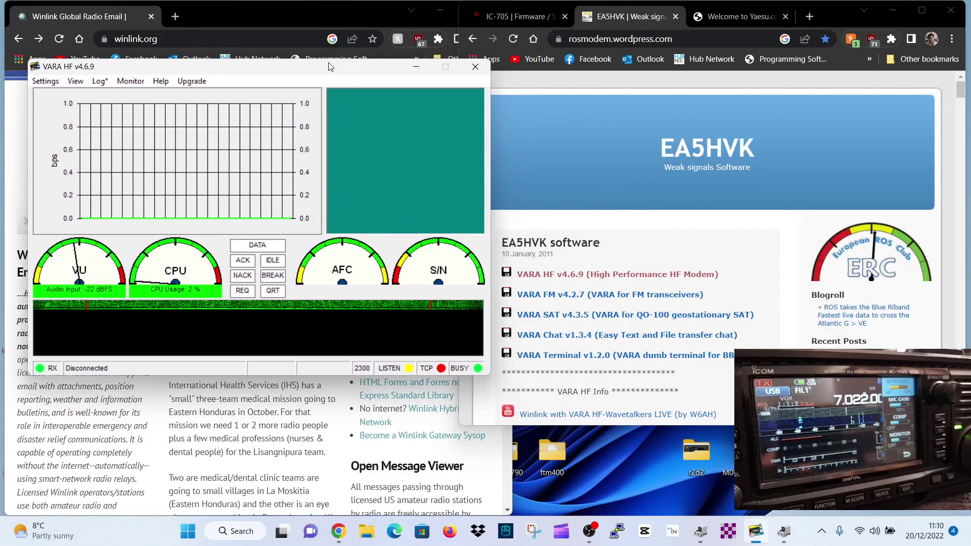
left_click(46, 82)
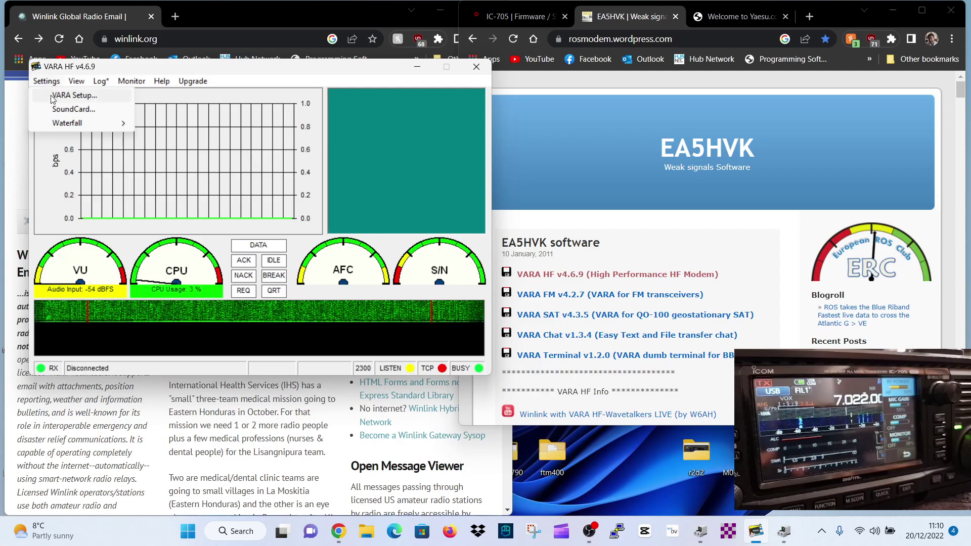
left_click(55, 97)
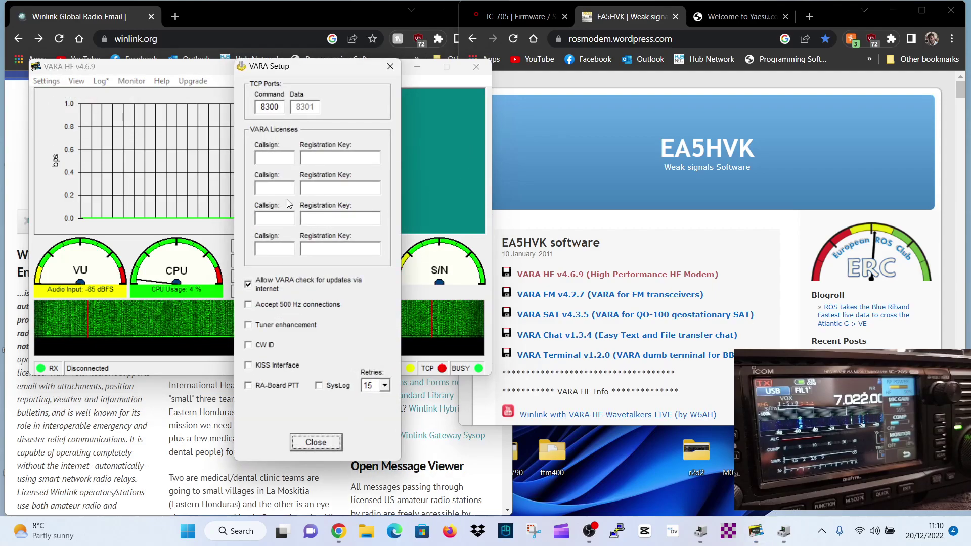
left_click(391, 67)
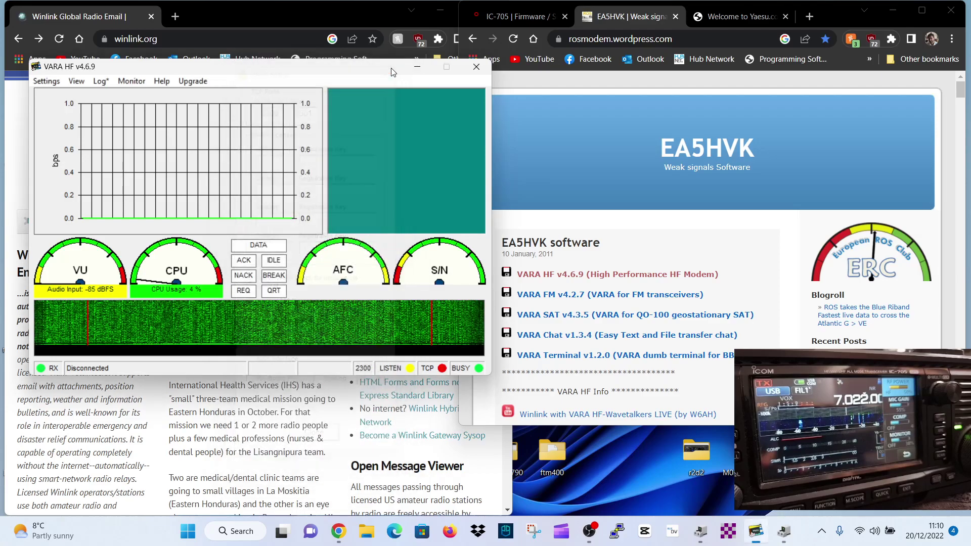
Open VARA HF's SoundCard settings and check the input device, output device and drive level.
left_click(49, 82)
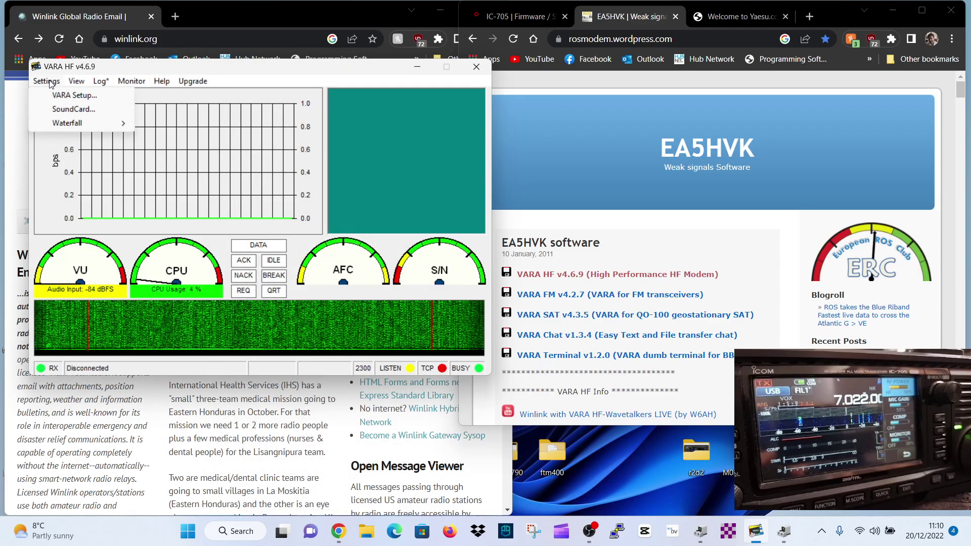
left_click(61, 111)
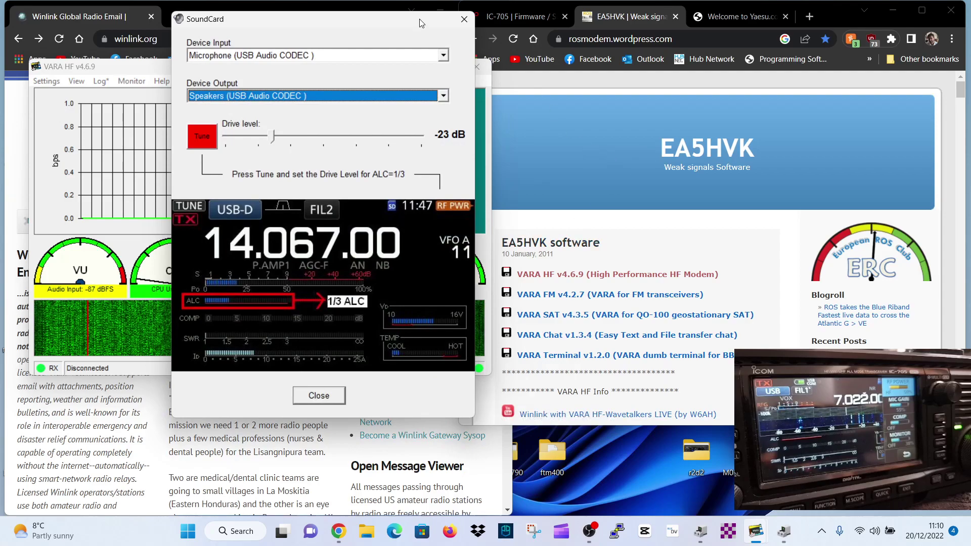
left_click_drag(419, 19, 390, 13)
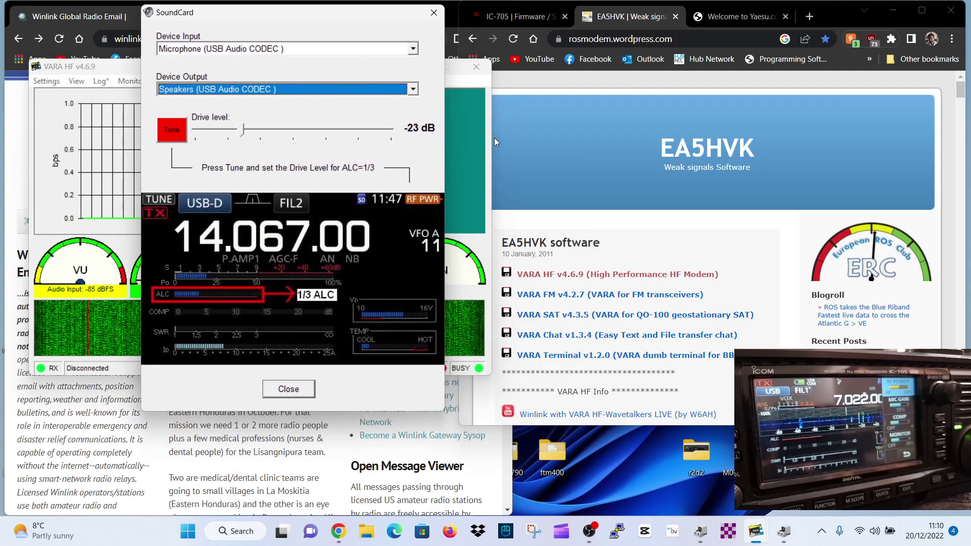
View Icom's IC-705 USB driver download page and check the radio's serial ports in Device Manager.
left_click(519, 19)
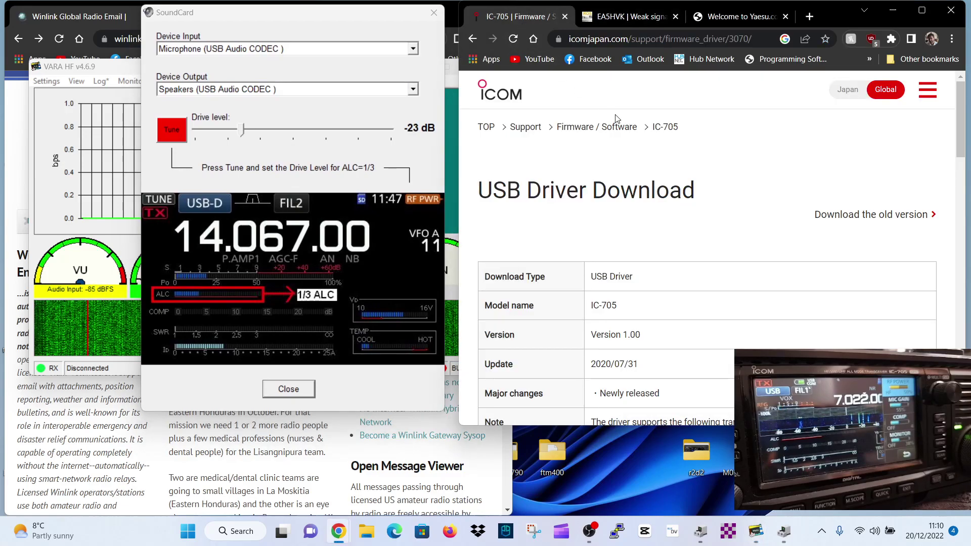
left_click(784, 531)
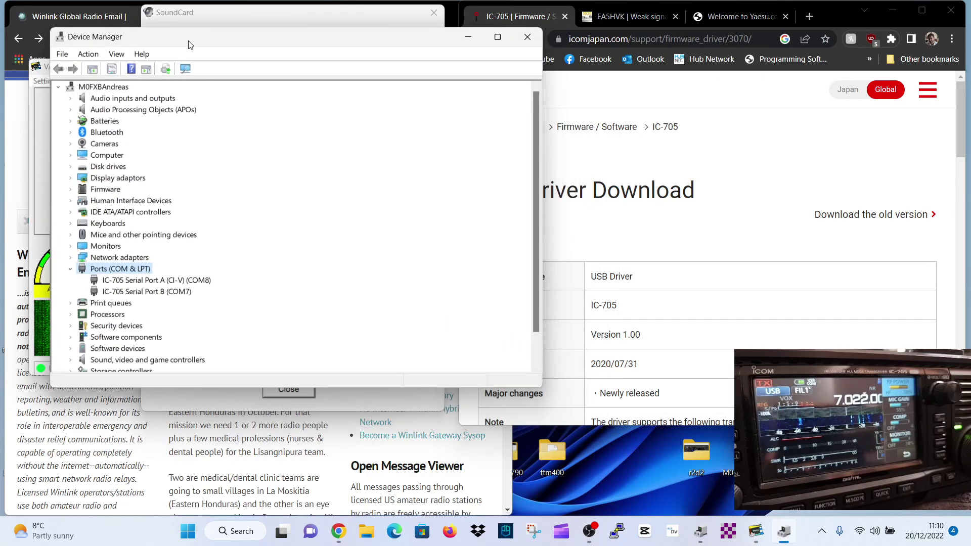
left_click_drag(310, 40, 283, 83)
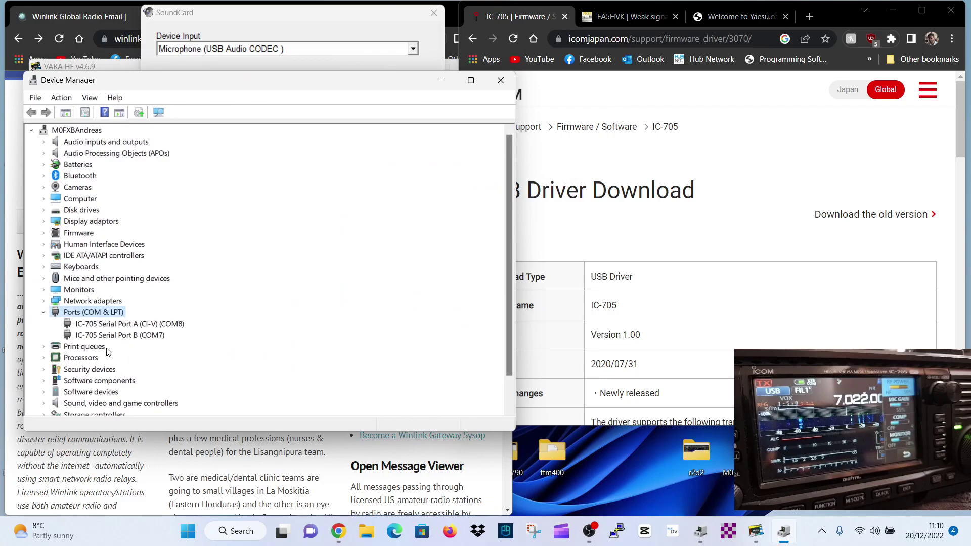
left_click(500, 81)
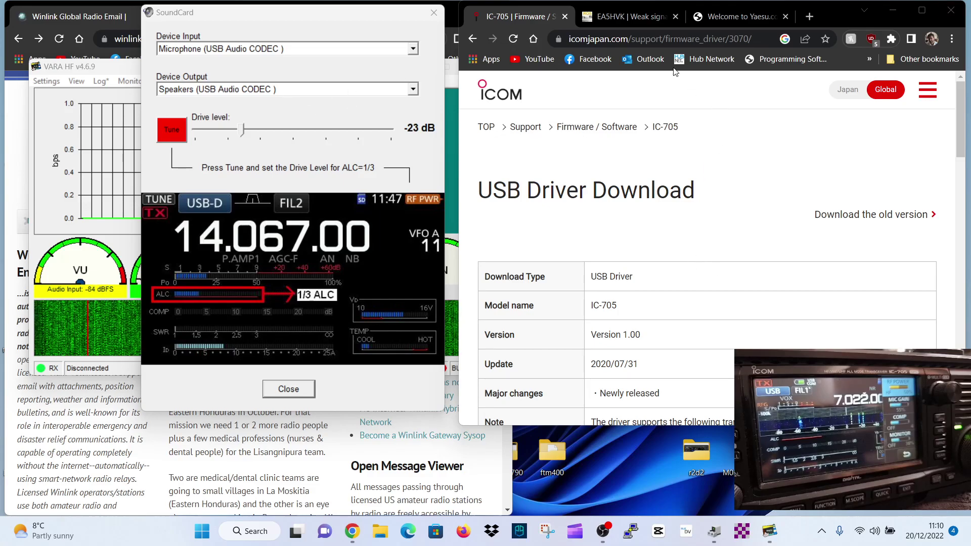
View the Yaesu FT-710 files page and return to the EA5HVK software page.
left_click(630, 16)
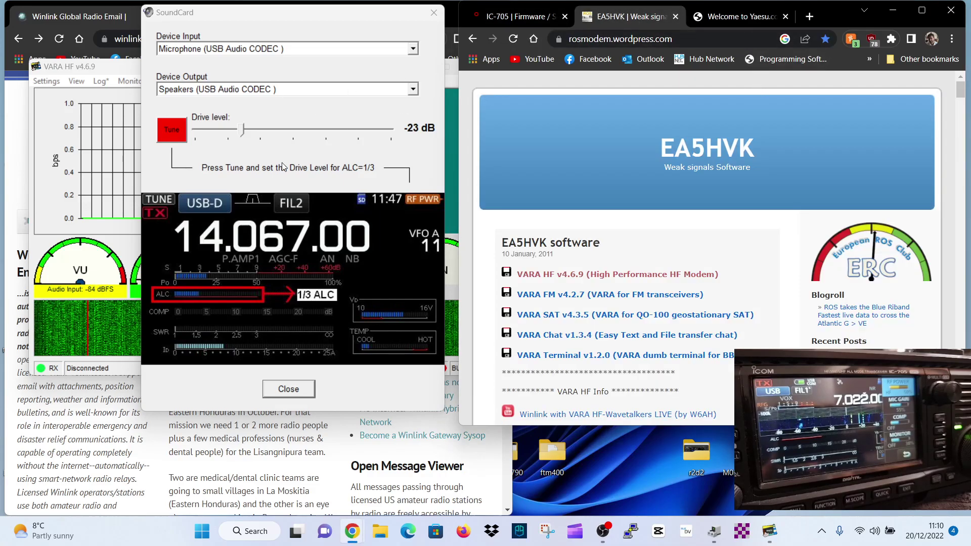
left_click(742, 18)
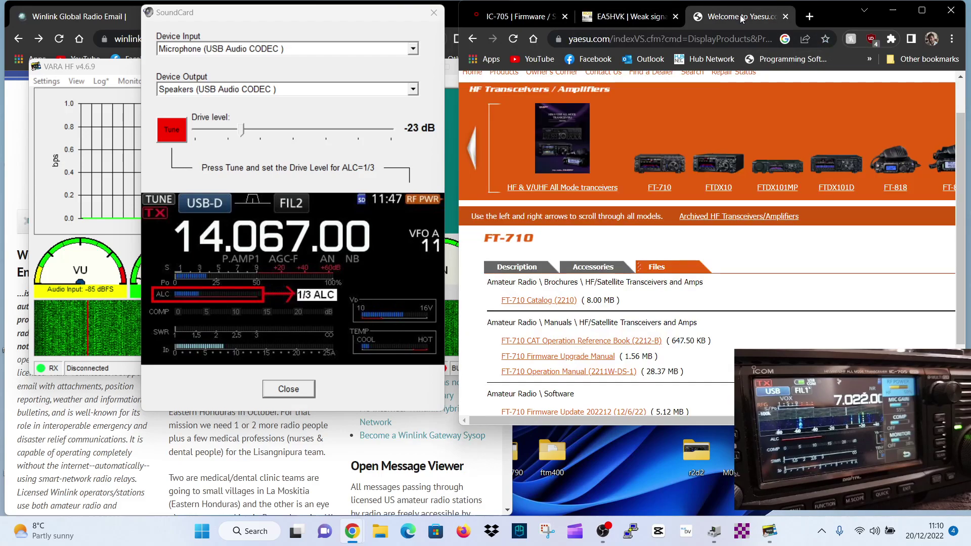
left_click(632, 17)
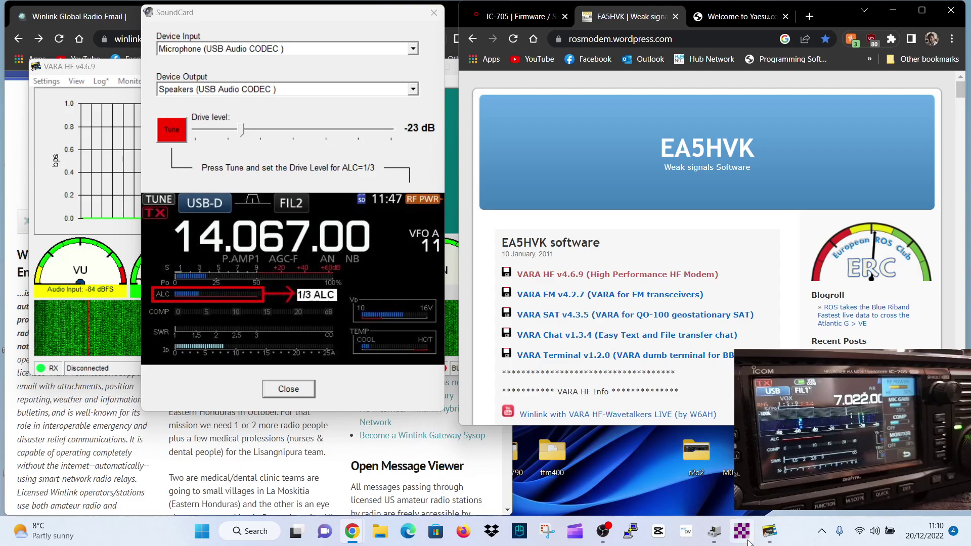
Move the SoundCard dialog and VARA HF window off the Winlink website and bring that website to the front.
mouse_move(745, 537)
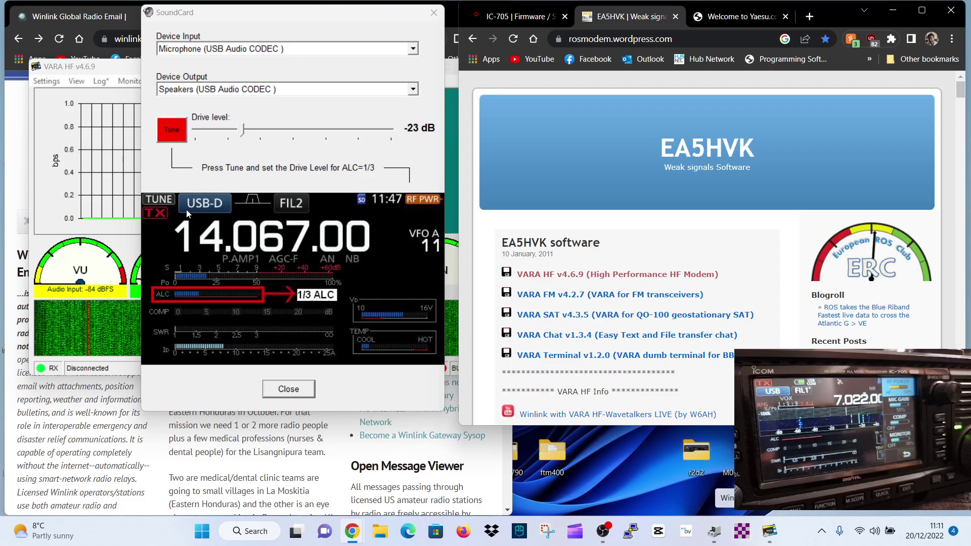
left_click_drag(298, 17, 794, 18)
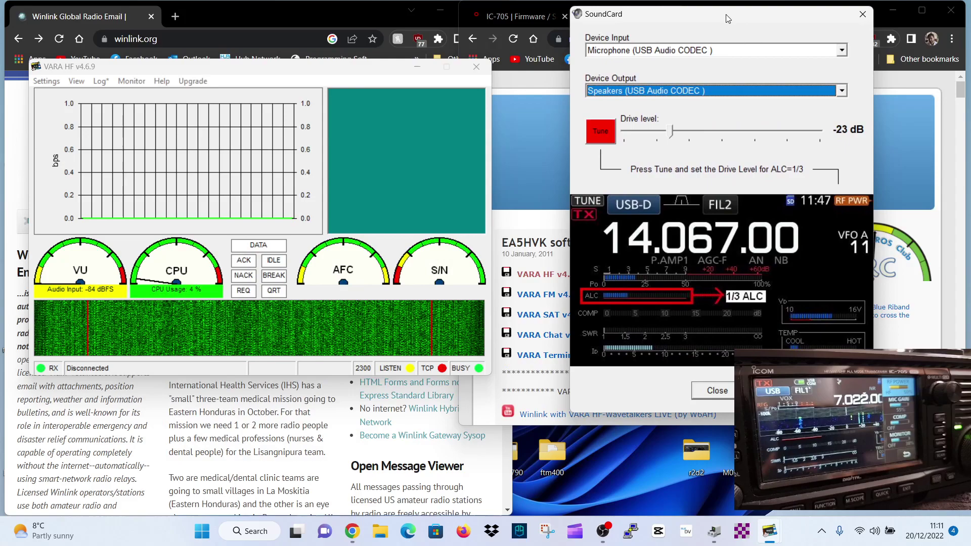
left_click(531, 127)
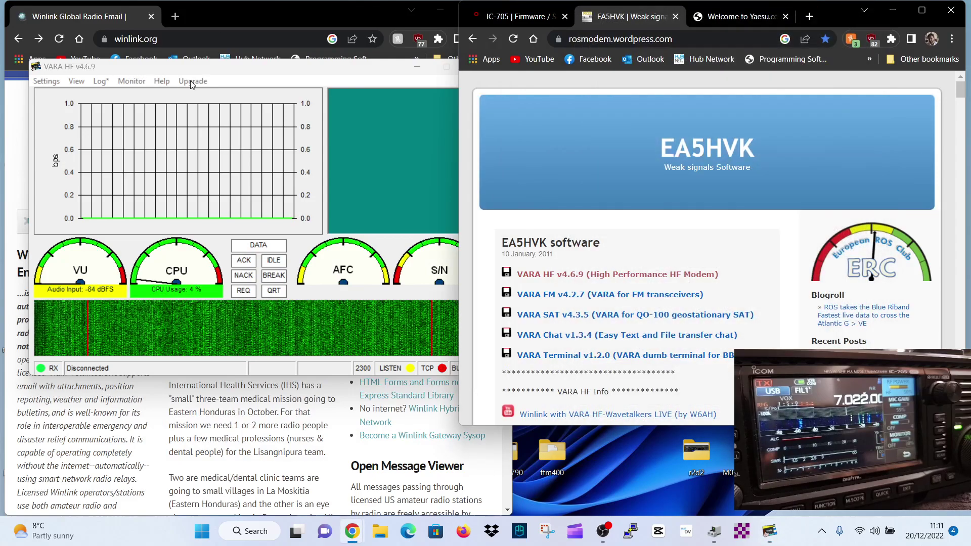
left_click_drag(97, 71, 618, 51)
left_click(319, 130)
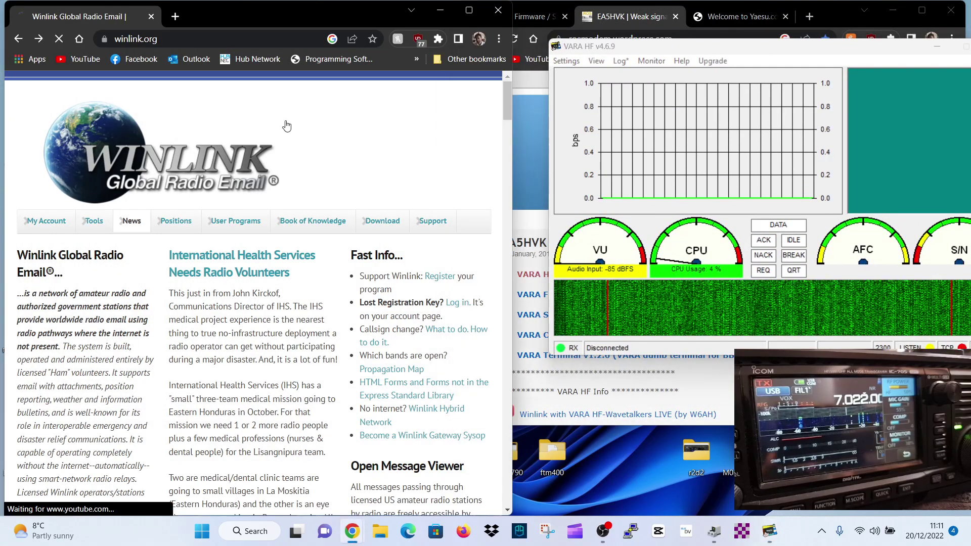
Look through the User Programs folder of the Winlink downloads and return to the Winlink home page.
left_click(374, 223)
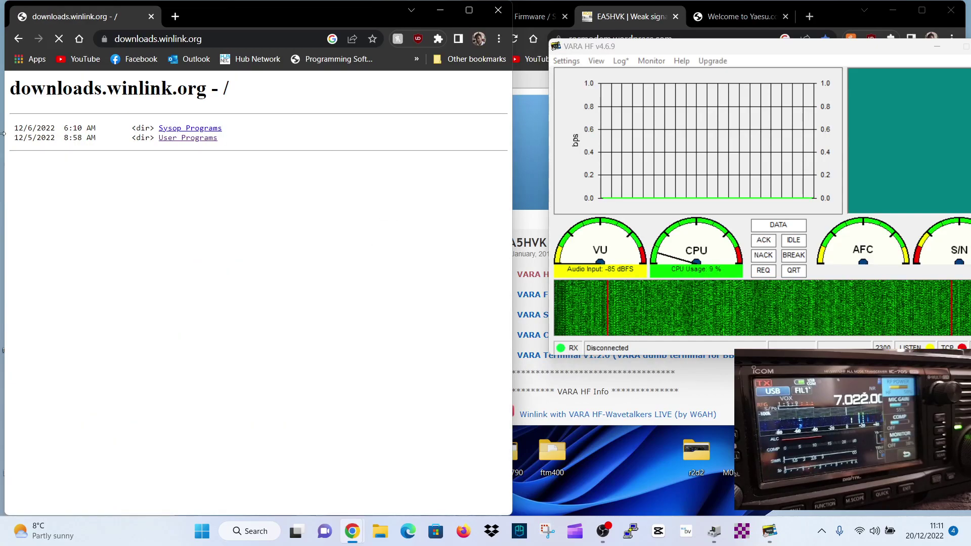
left_click(191, 138)
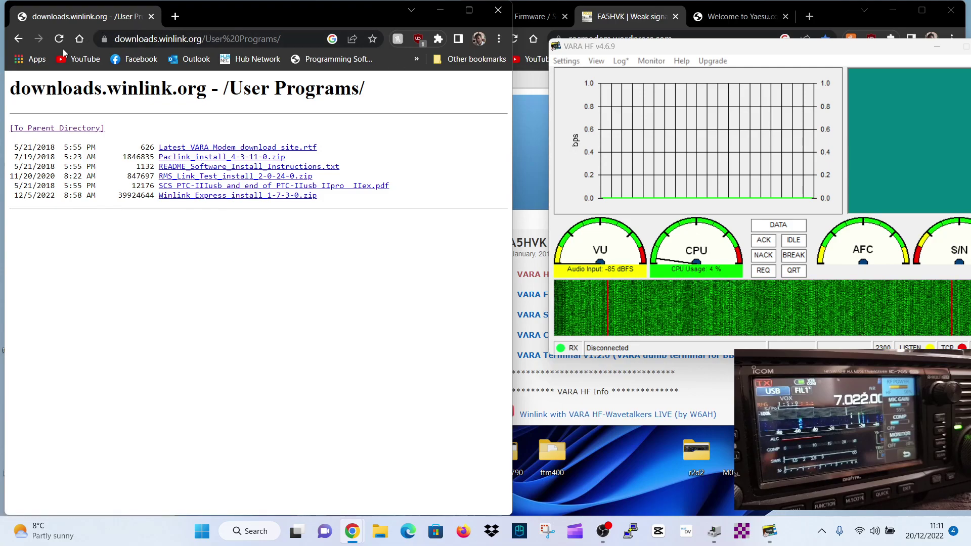
left_click(20, 43)
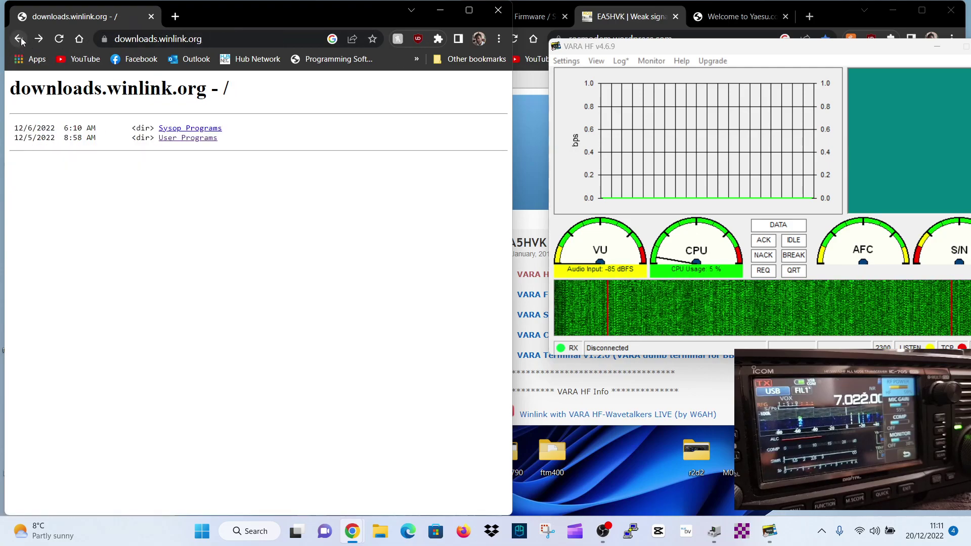
left_click(19, 40)
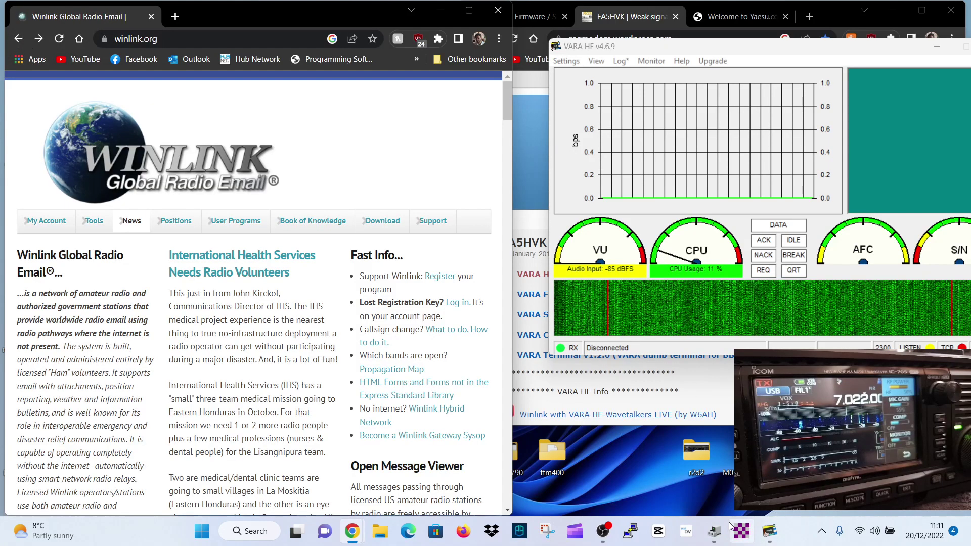
Switch to Winlink Express and arrange its window side by side with VARA HF.
left_click(743, 537)
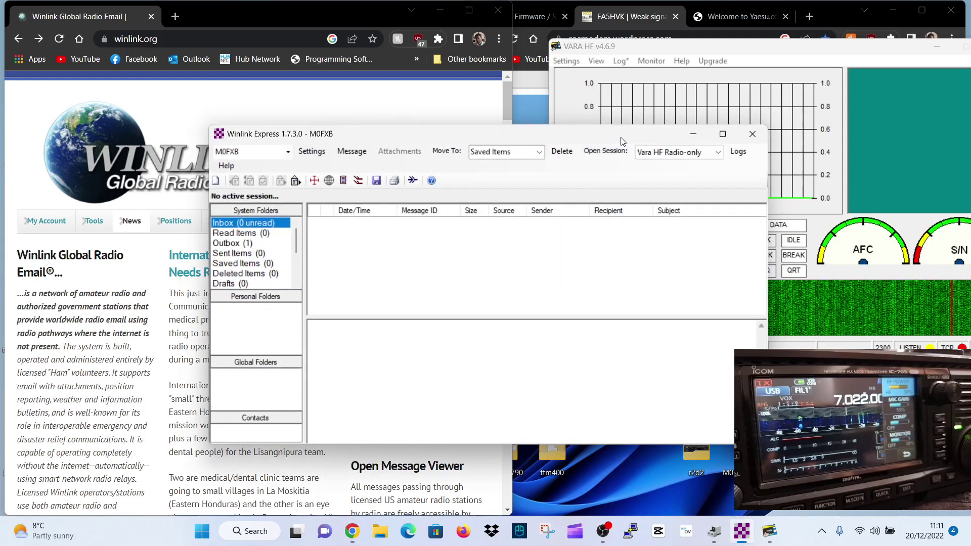
left_click_drag(622, 140, 433, 72)
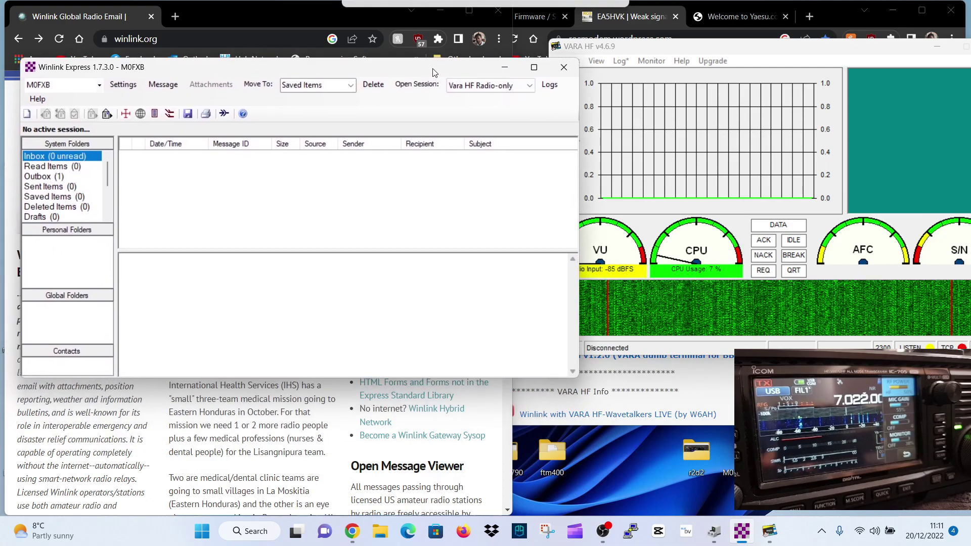
left_click_drag(763, 48, 805, 46)
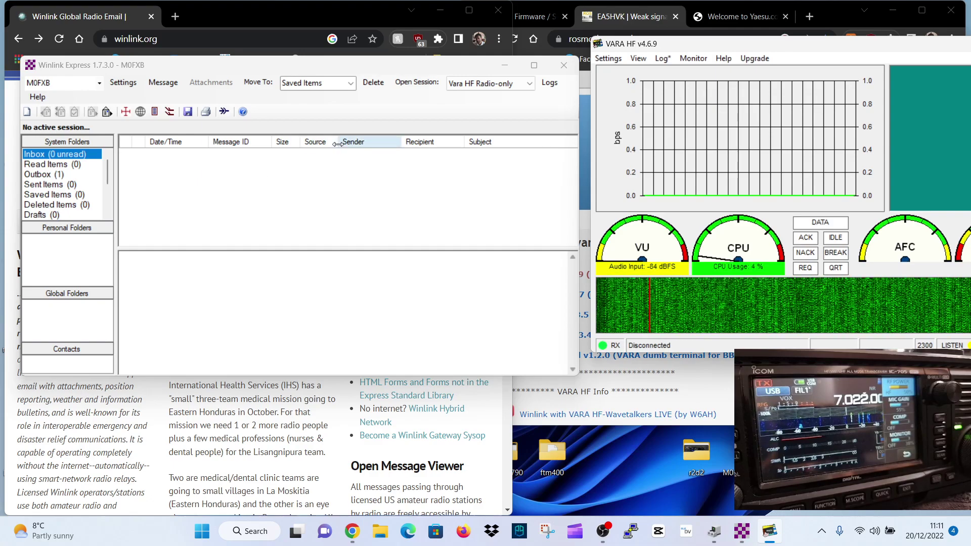
Examine the available session types in Winlink Express, keeping Vara HF Radio-only selected.
left_click(530, 84)
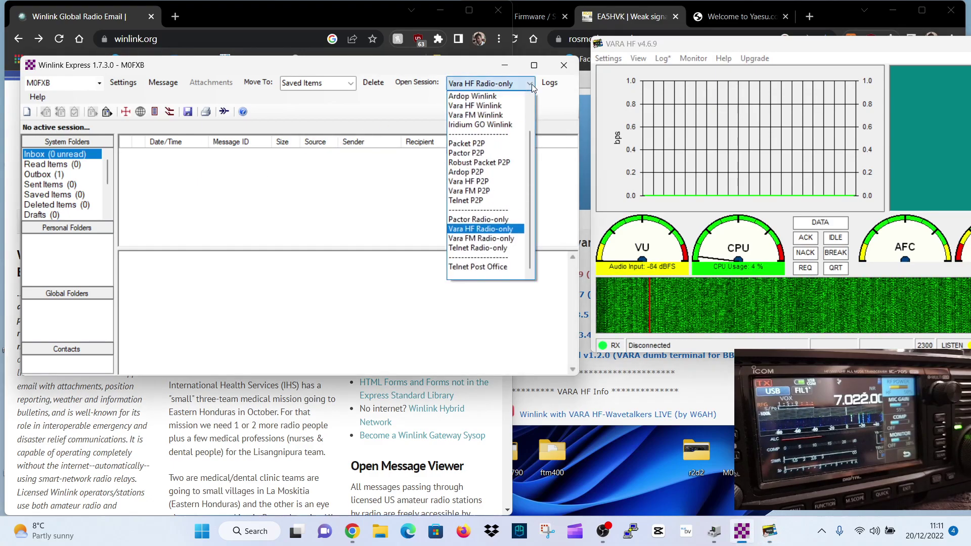
left_click(531, 84)
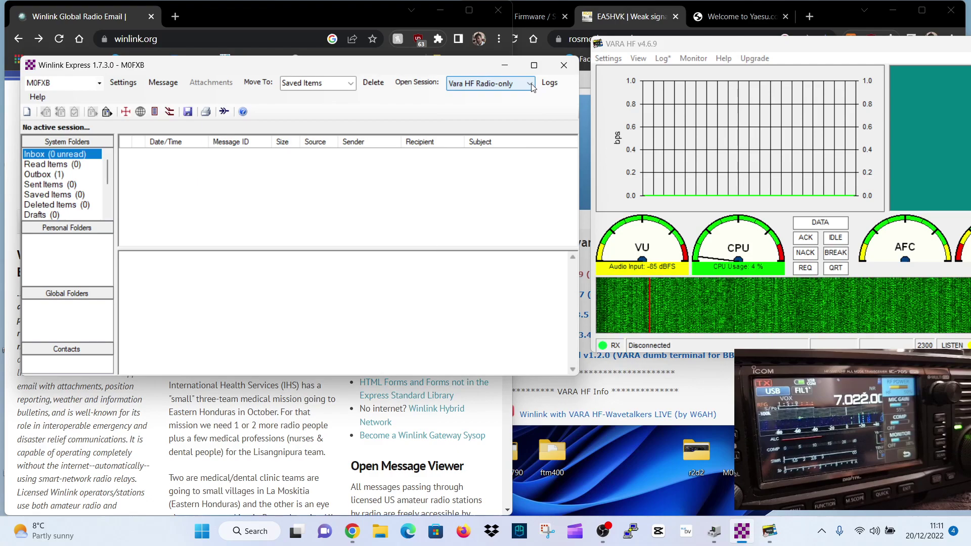
left_click(530, 85)
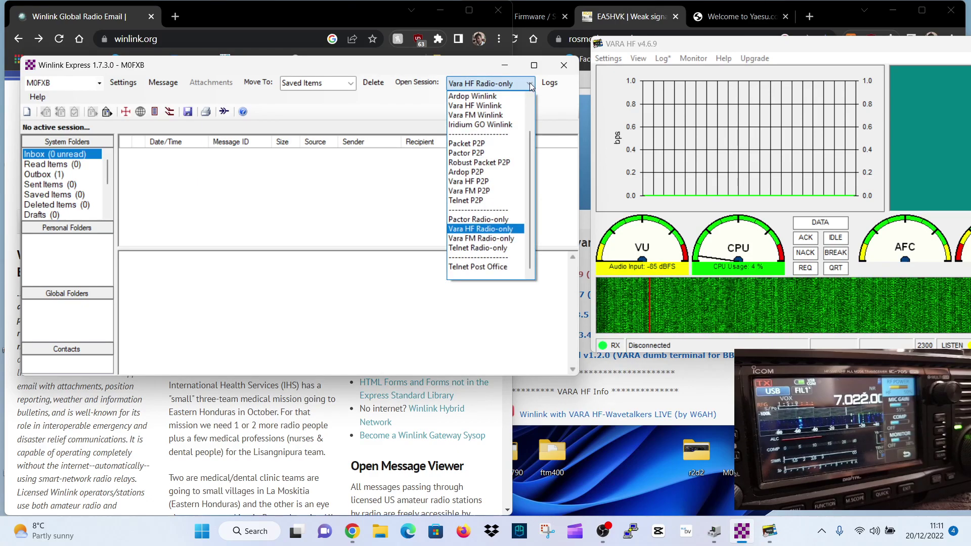
left_click(528, 84)
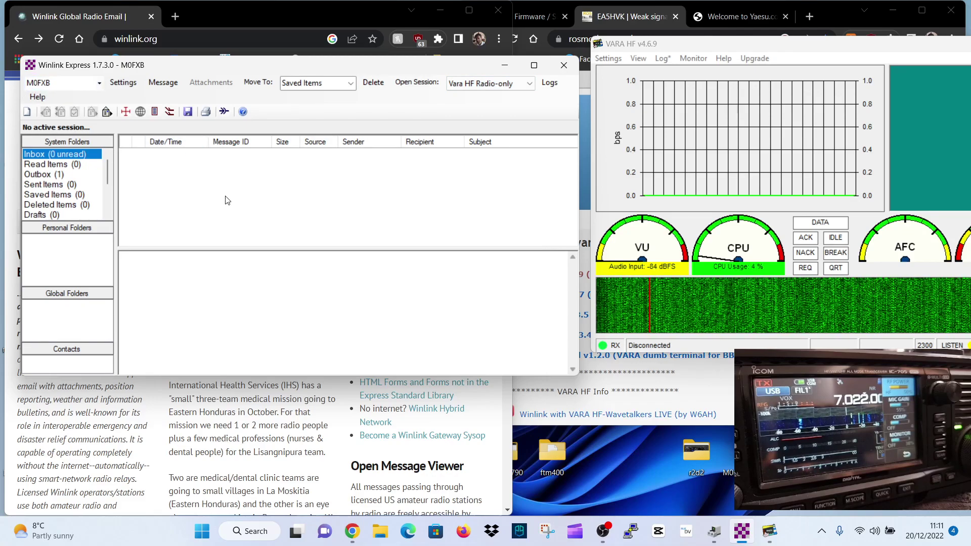
Open Winlink Express Setup, review the callsign, password, contact and grid square fields, and update the properties.
left_click(126, 84)
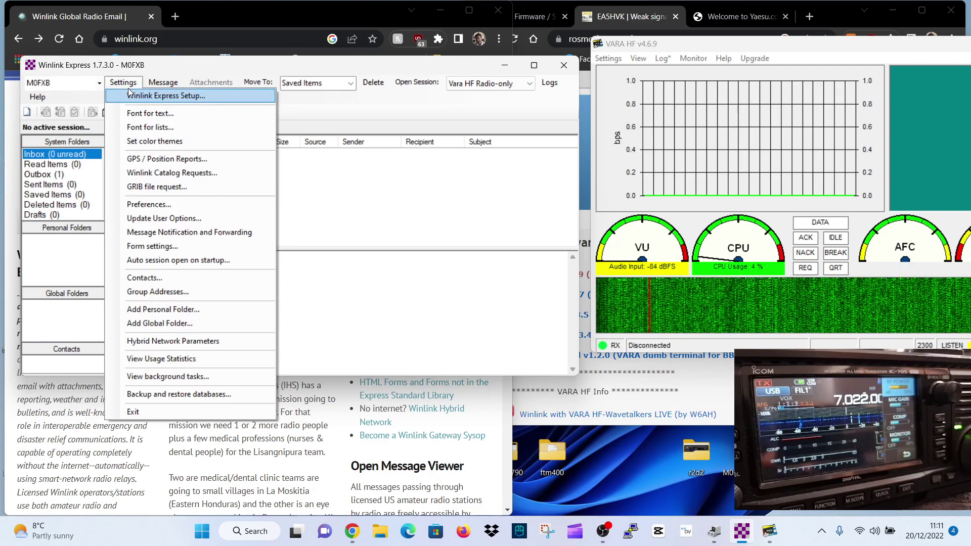
left_click(132, 96)
left_click_drag(440, 37, 438, 66)
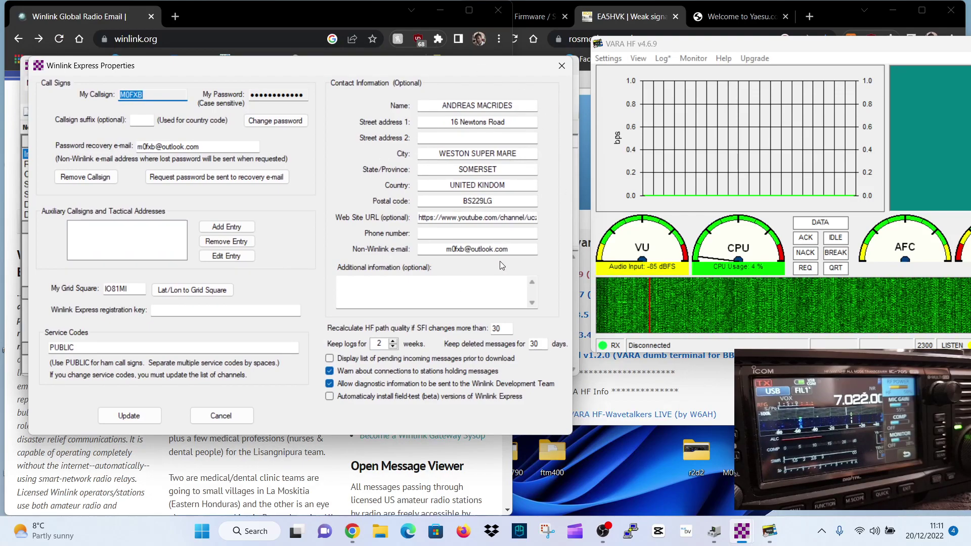
left_click_drag(316, 72, 323, 66)
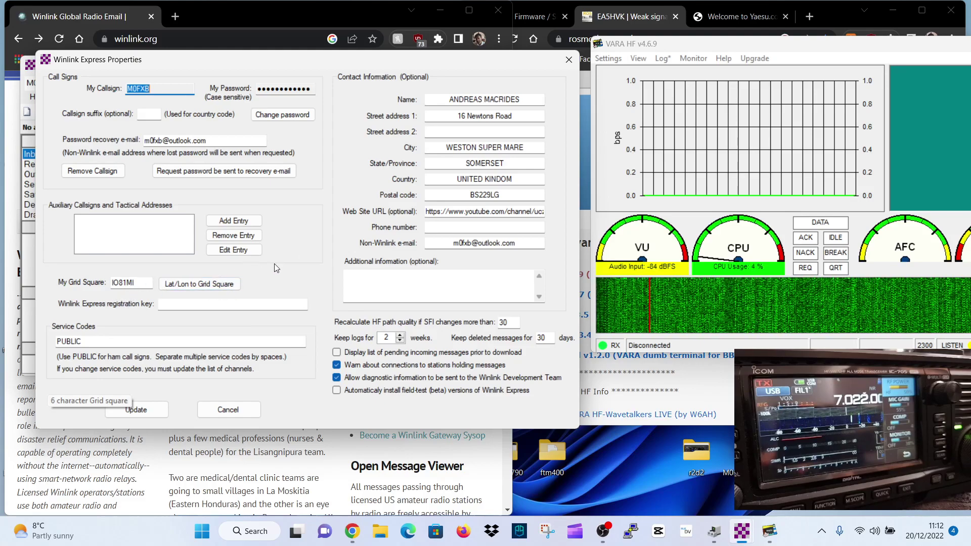
left_click(145, 413)
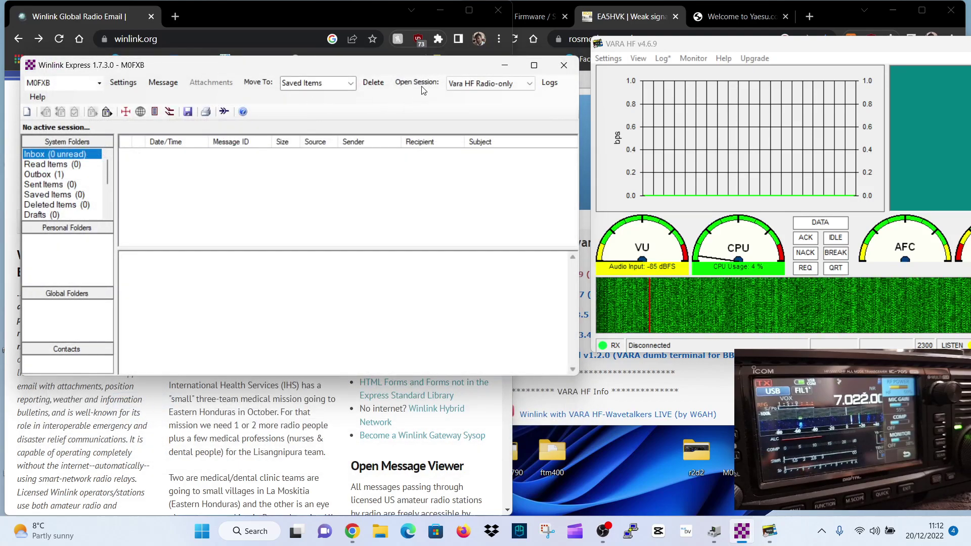
Open a Vara HF Radio-only session from Winlink Express and arrange the VARA HF window beside the session window.
left_click(122, 83)
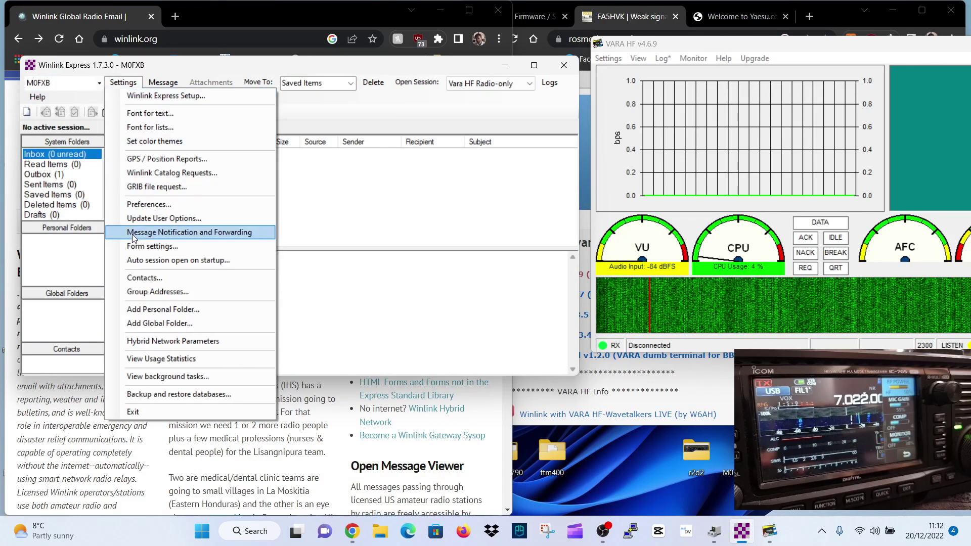
left_click(393, 217)
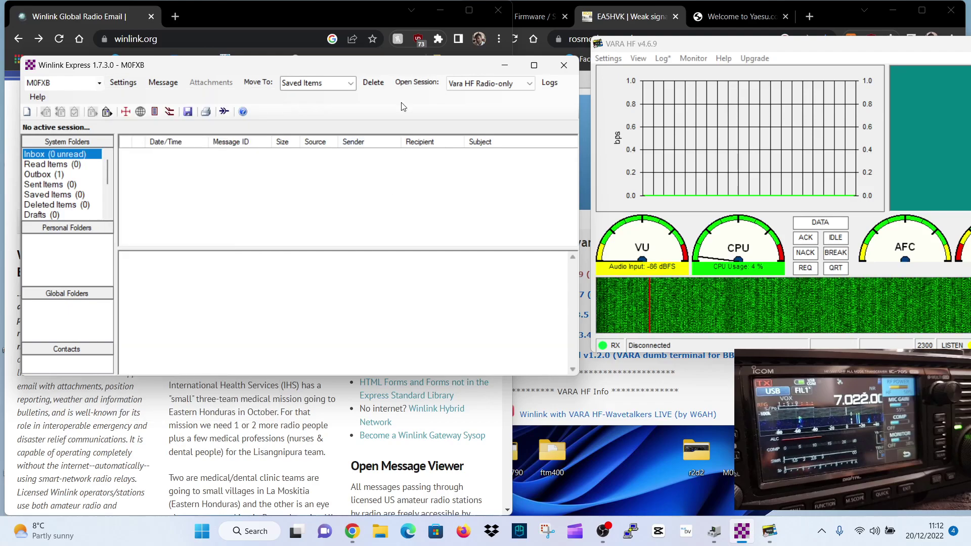
left_click(416, 83)
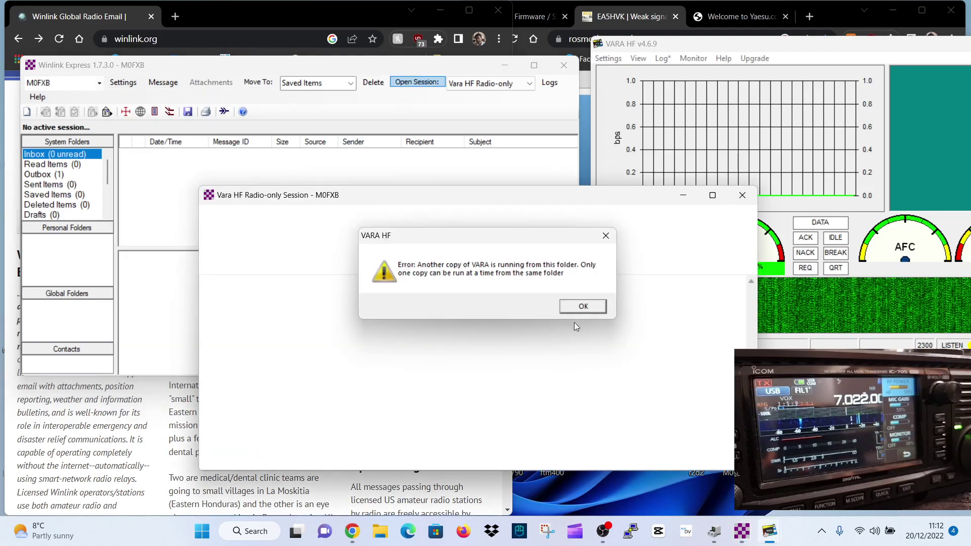
left_click(583, 307)
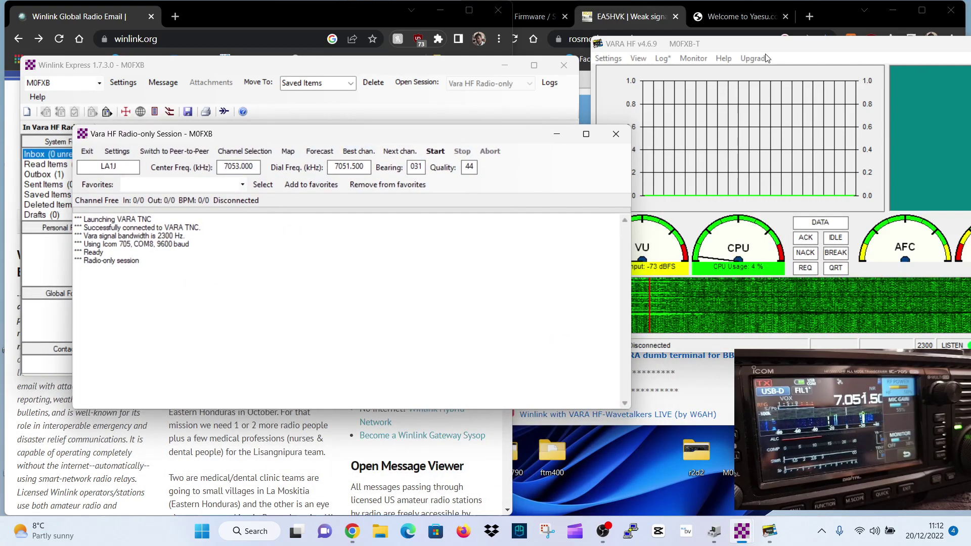
left_click_drag(860, 45, 772, 64)
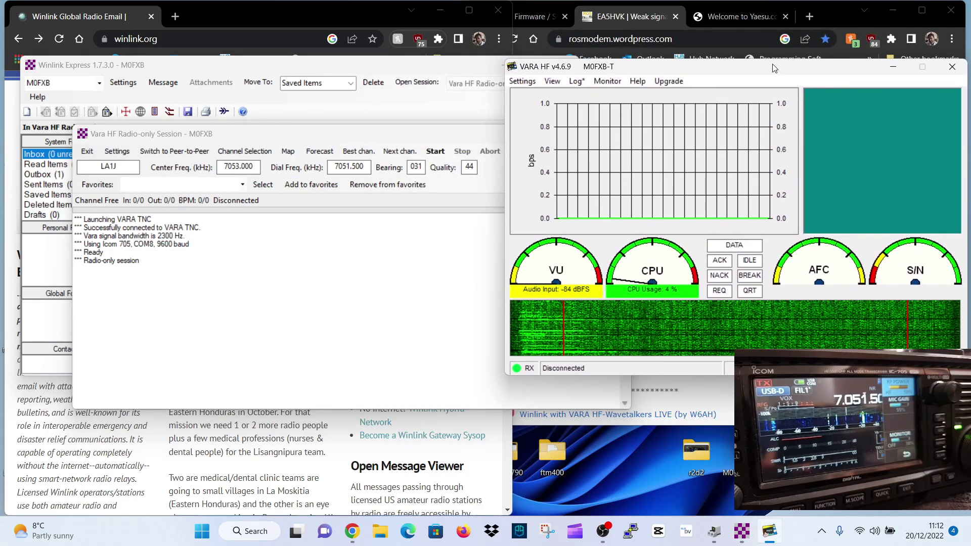
left_click(320, 280)
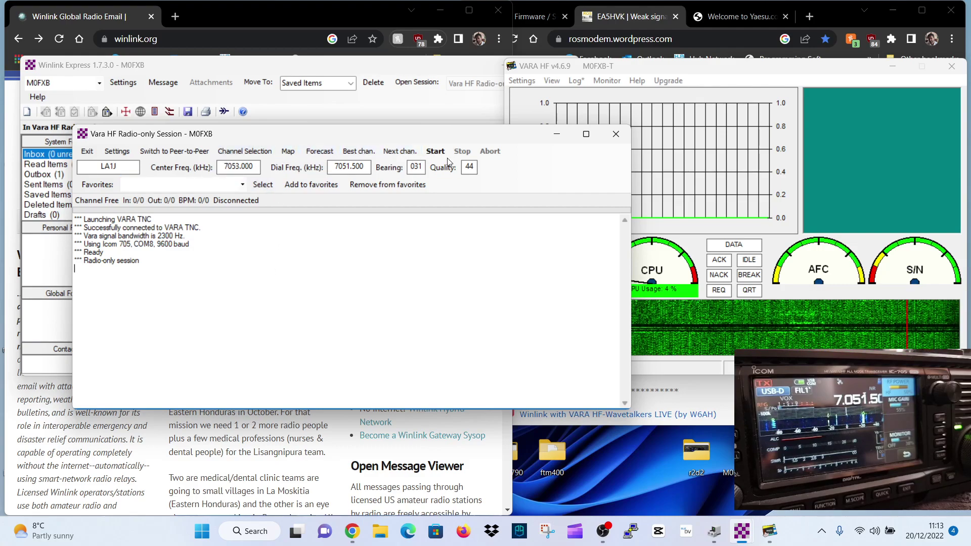
Review the RMS stations in an enlarged HF Channel Selector and select DA5UDI on 14094.900 kHz in V500 mode.
left_click(235, 154)
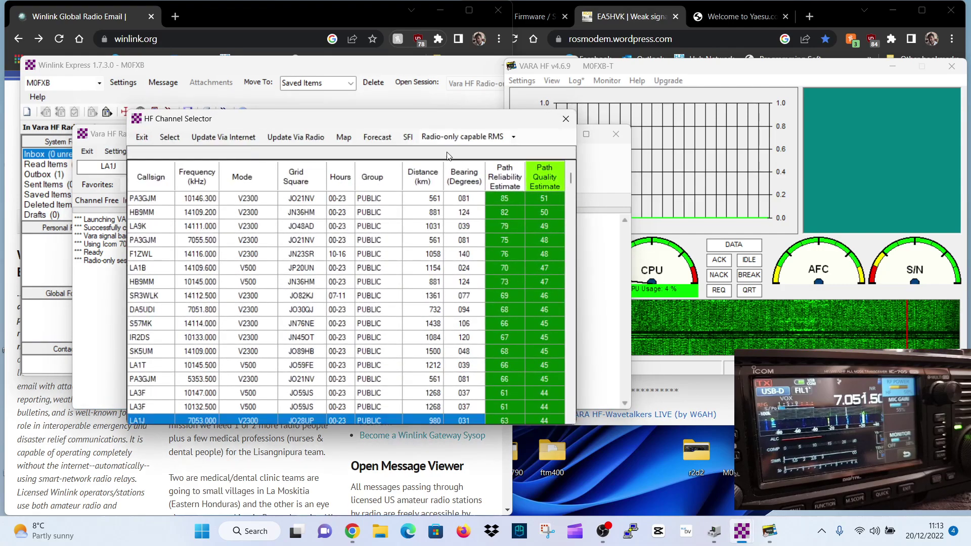
left_click_drag(411, 122, 373, 60)
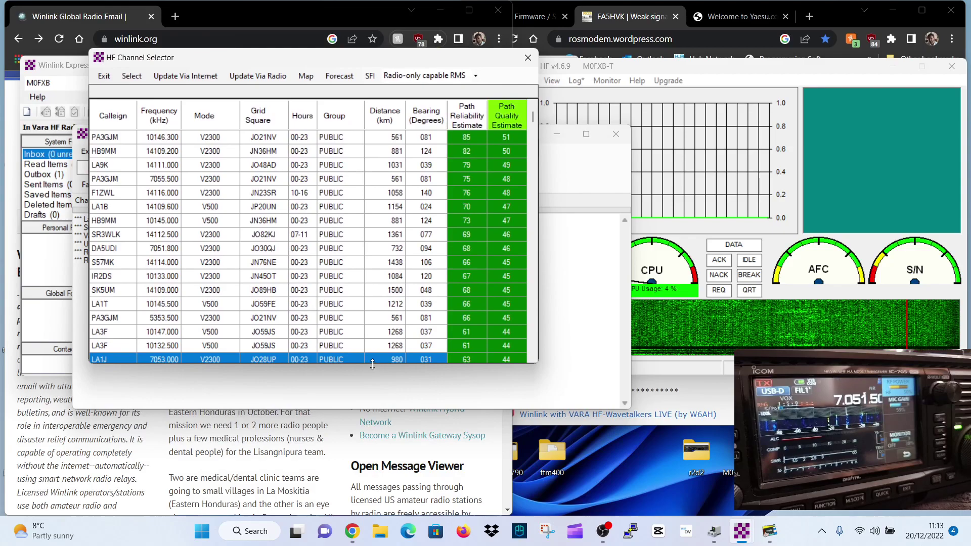
left_click_drag(428, 364, 430, 514)
scroll(445, 356, "down", 3)
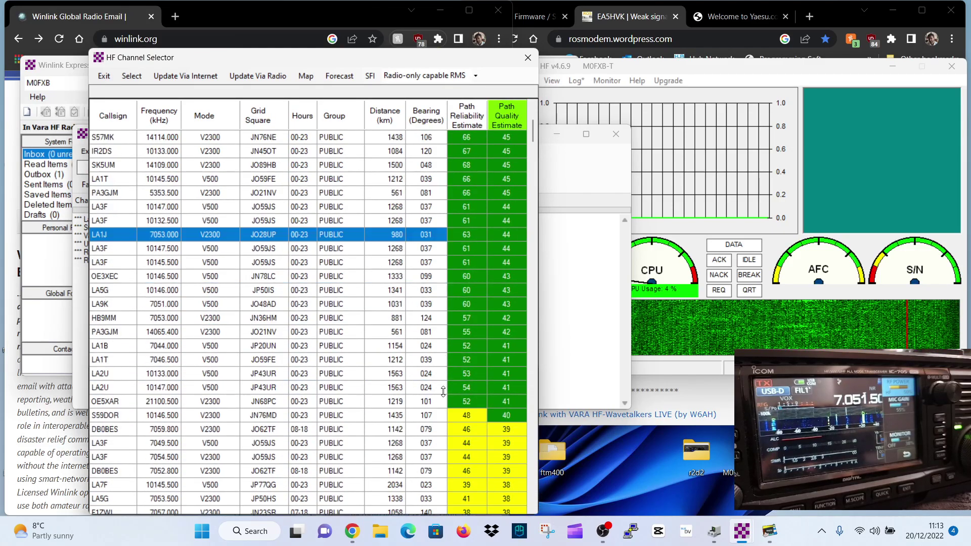
scroll(442, 391, "up", 2)
scroll(446, 389, "down", 20)
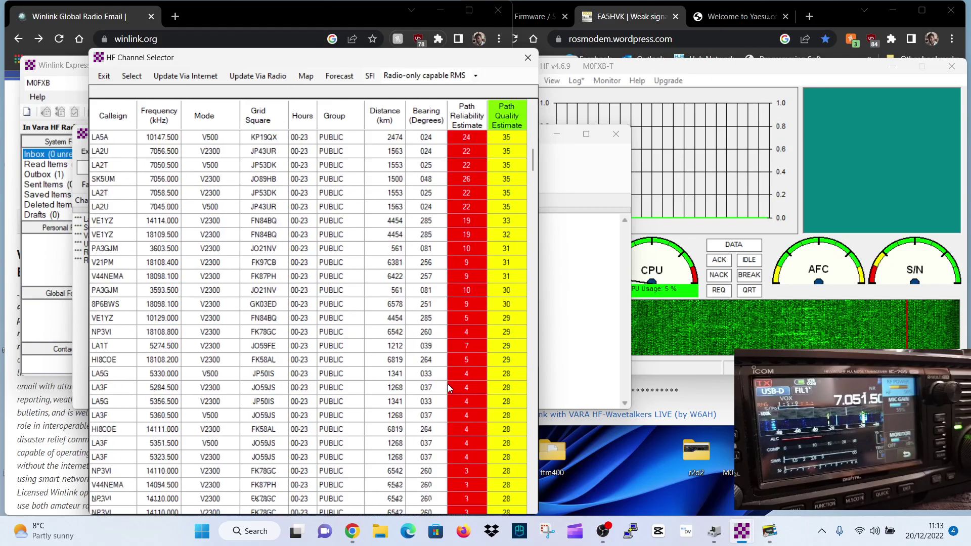
scroll(444, 384, "up", 20)
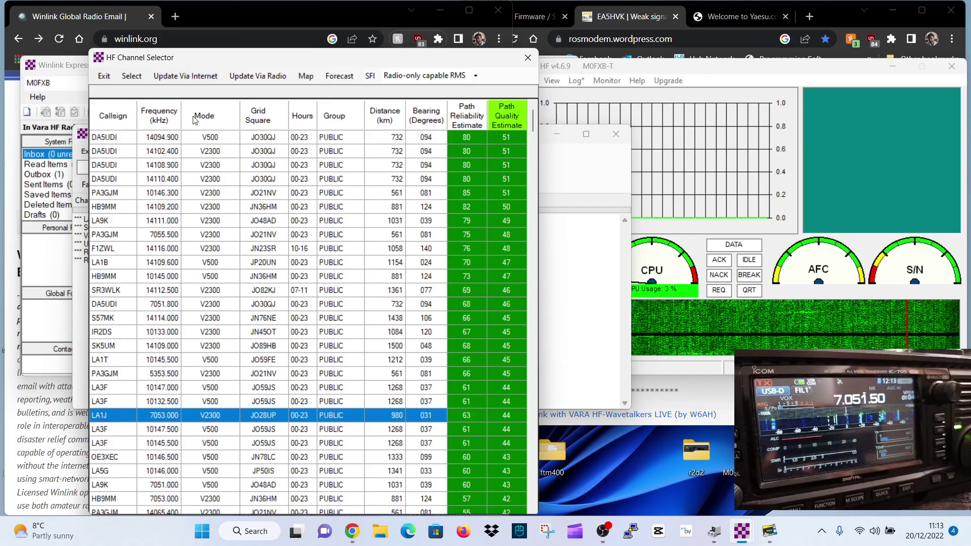
double_click(292, 137)
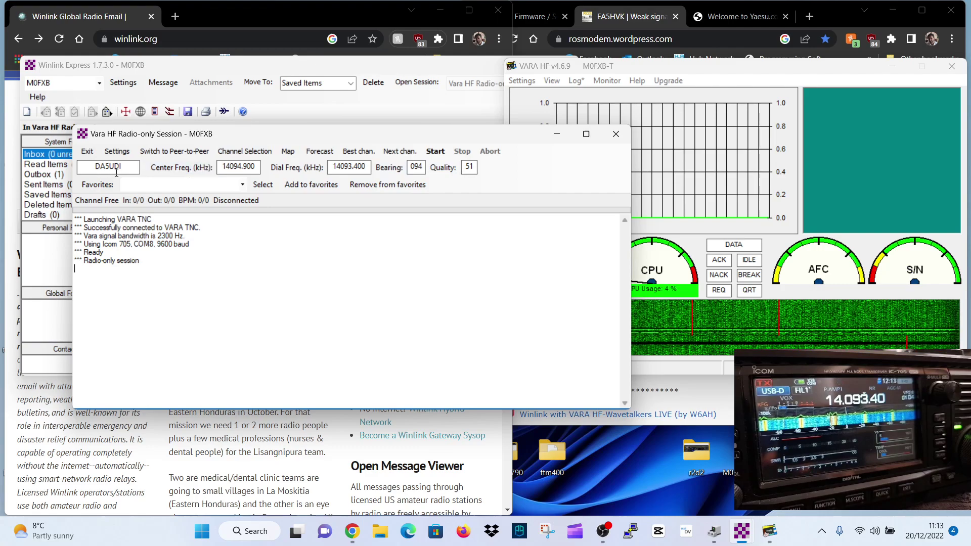
left_click(242, 184)
left_click(243, 185)
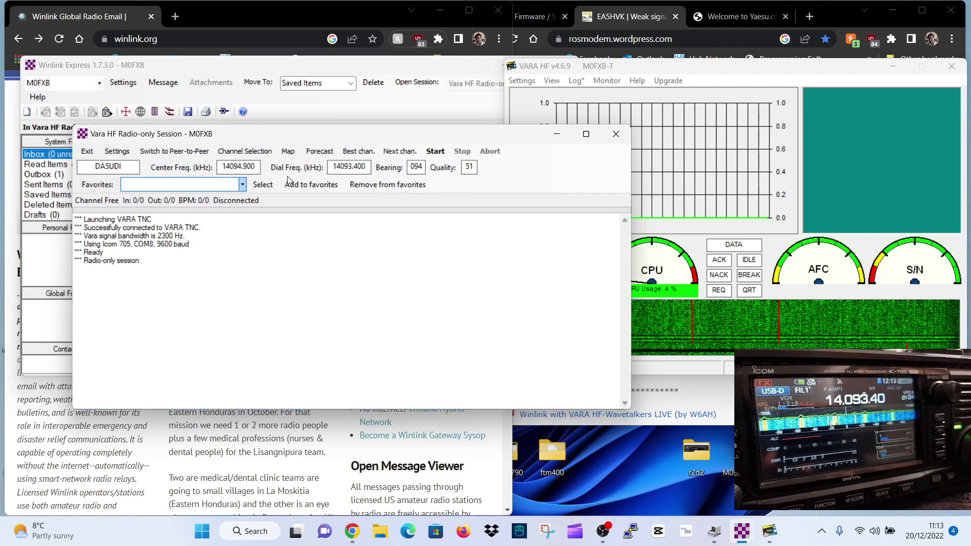
left_click(434, 151)
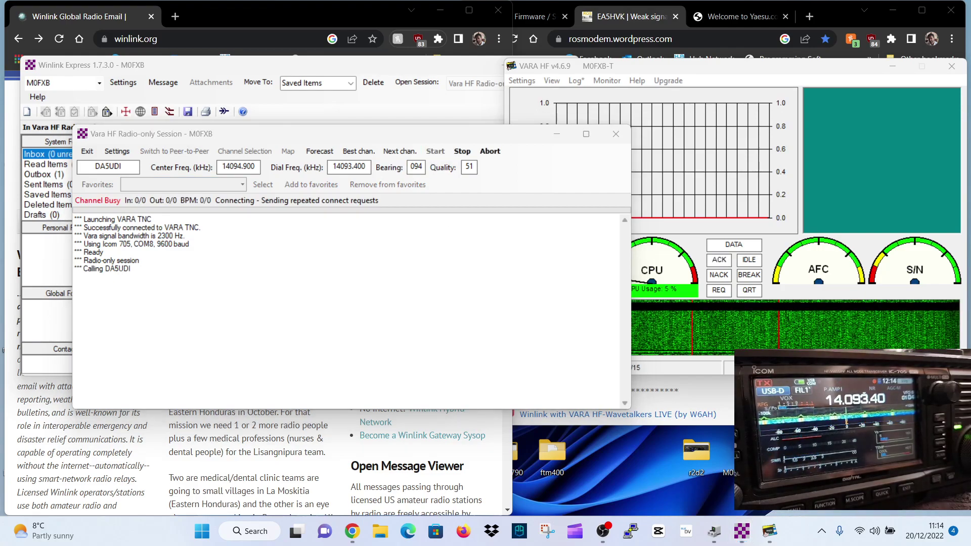
mouse_move(783, 536)
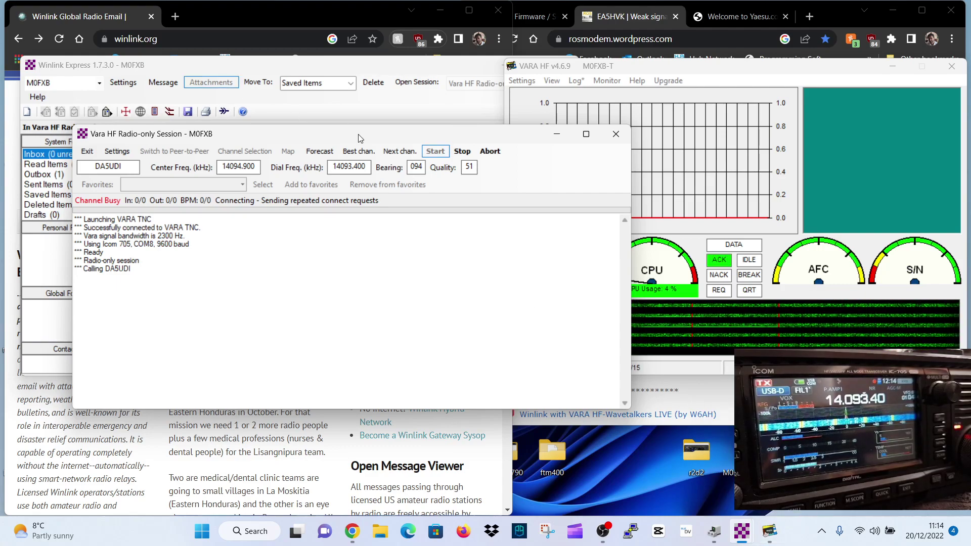
left_click_drag(359, 137, 315, 114)
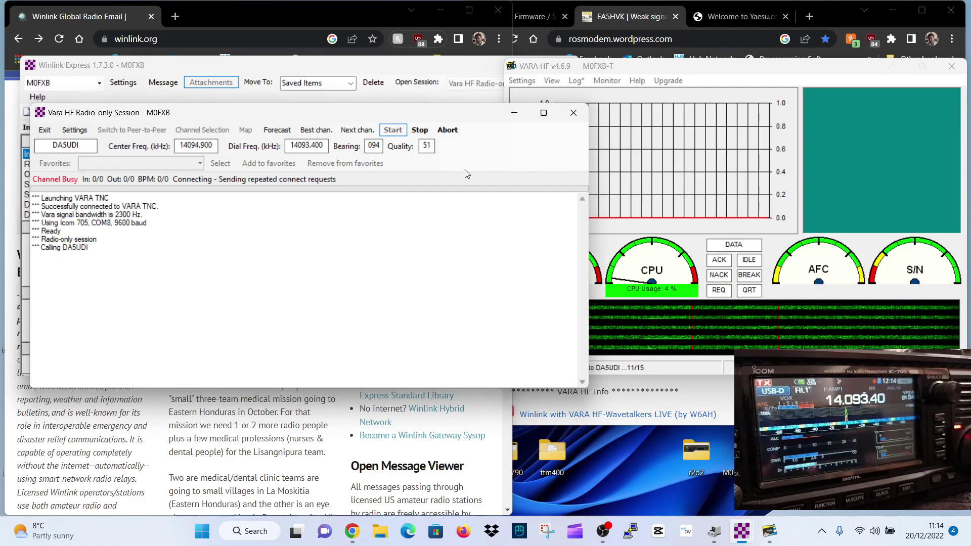
left_click(419, 133)
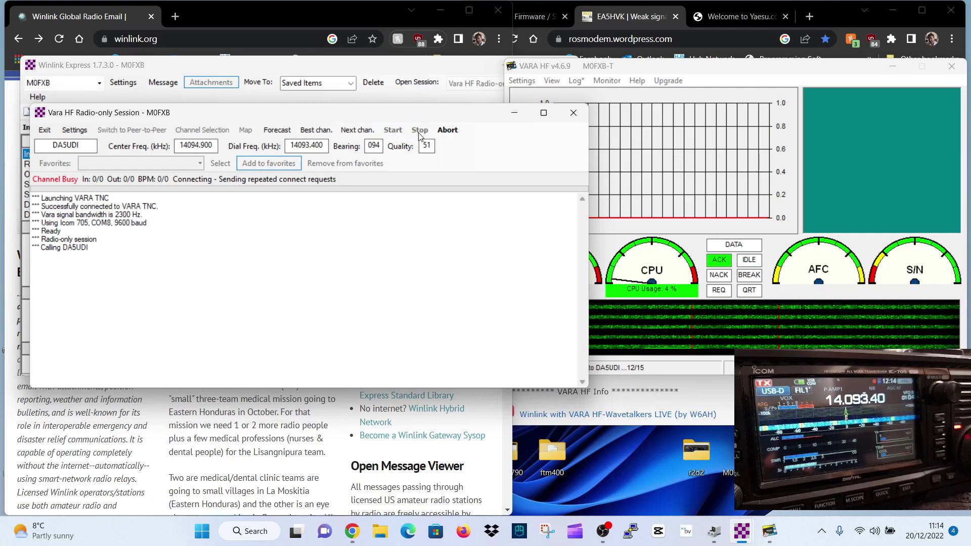
Transmit a test tone from the VARA HF sound card settings and set the drive level to -26 dB.
left_click(813, 68)
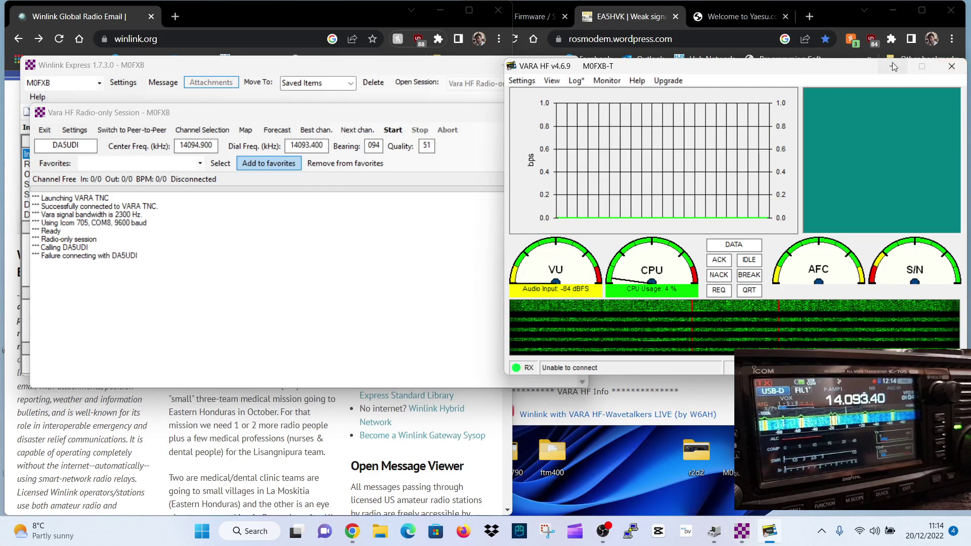
left_click_drag(865, 72, 863, 40)
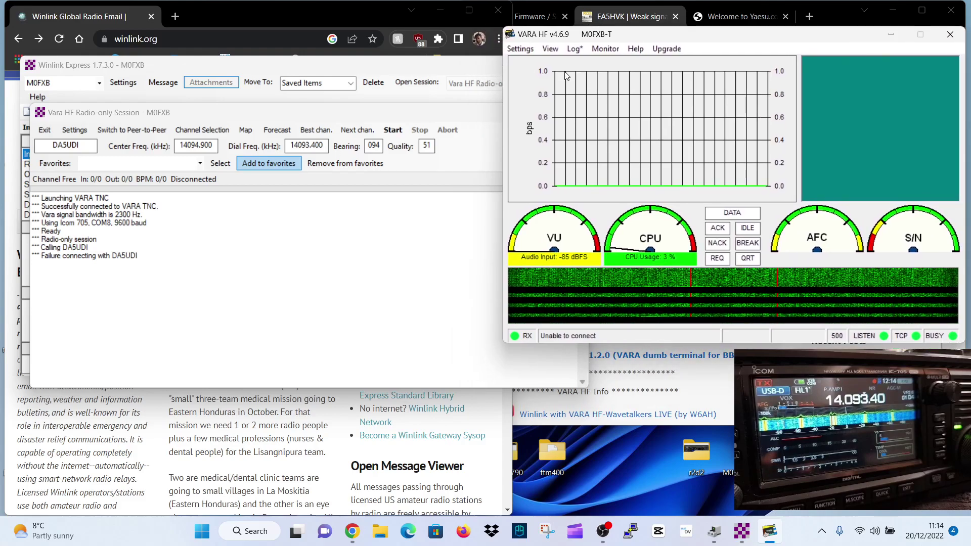
left_click(516, 51)
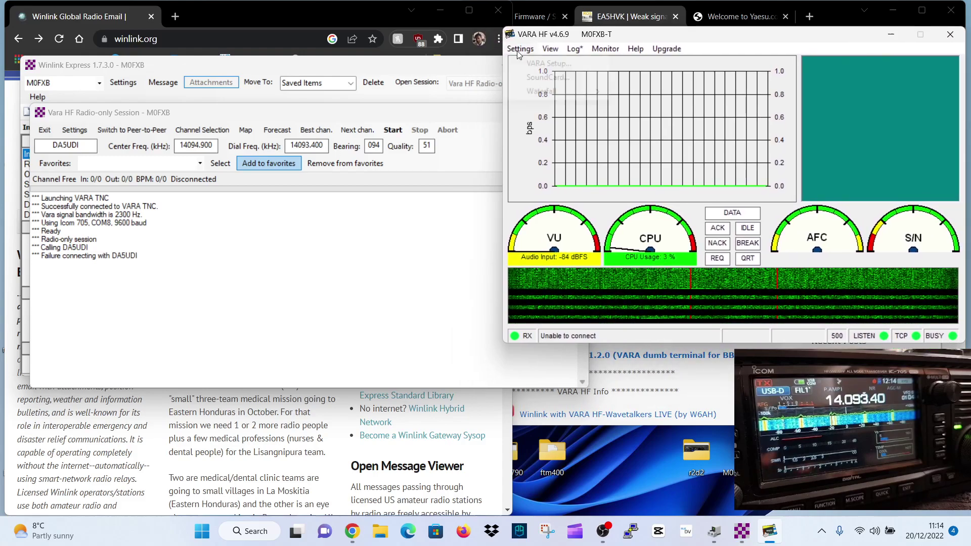
left_click(542, 78)
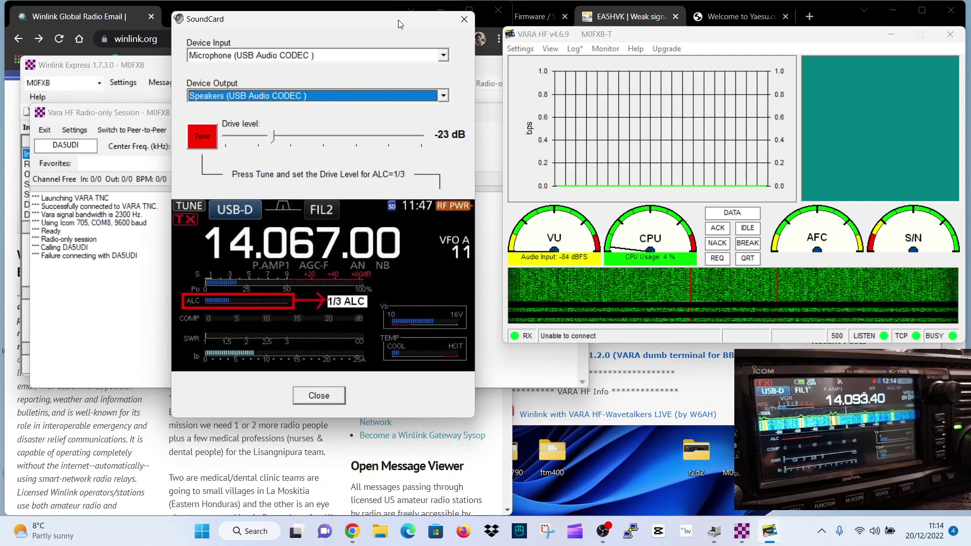
mouse_move(398, 20)
left_mouse_down()
mouse_move(401, 5)
mouse_move(393, 12)
left_mouse_up()
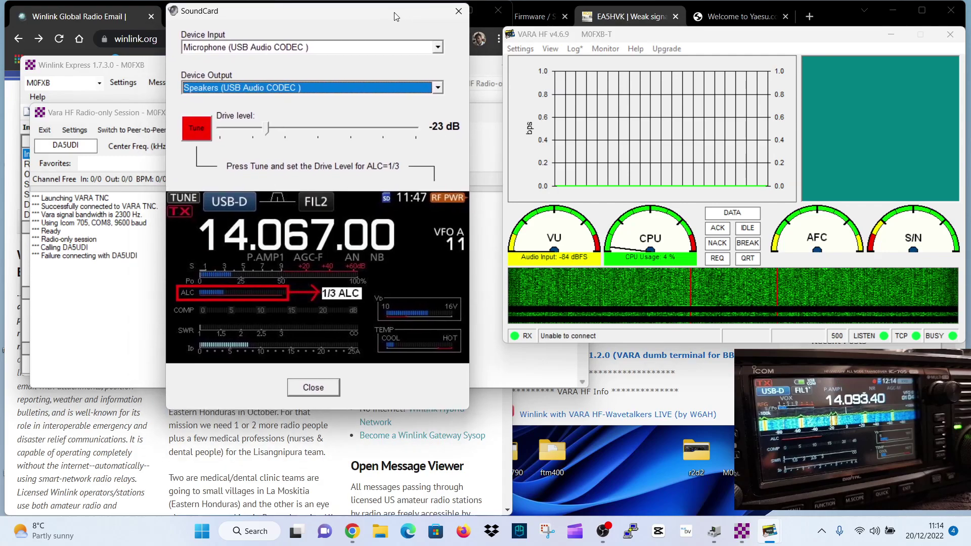
left_click(192, 131)
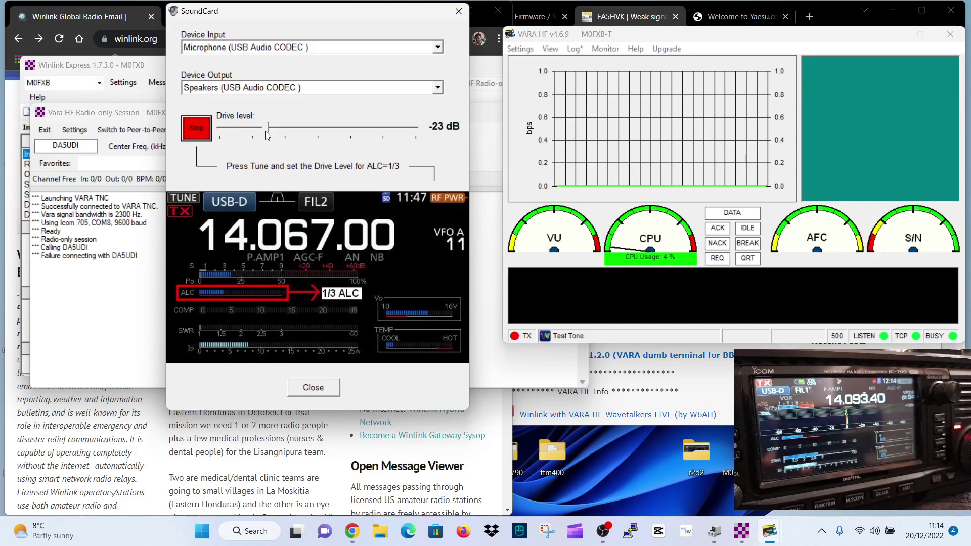
left_click_drag(267, 129, 250, 132)
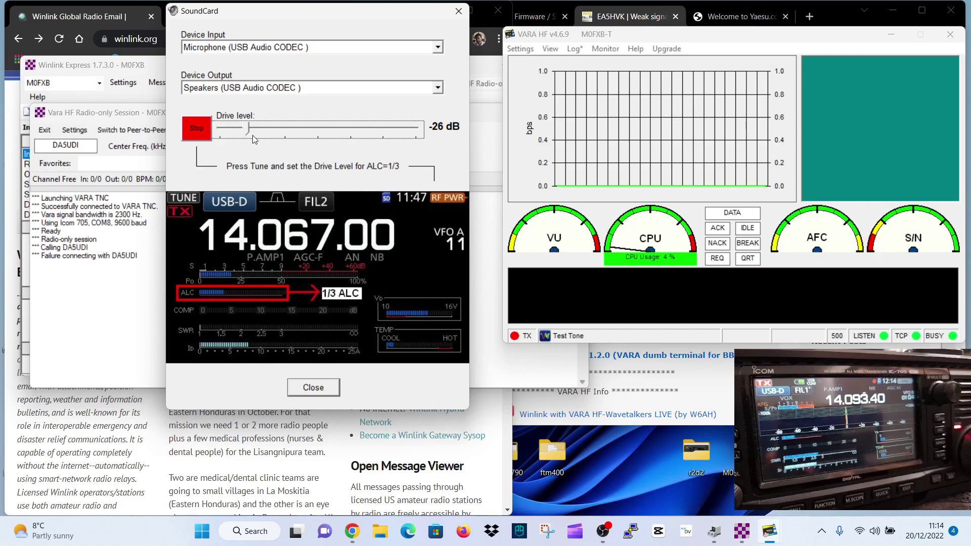
left_click(318, 394)
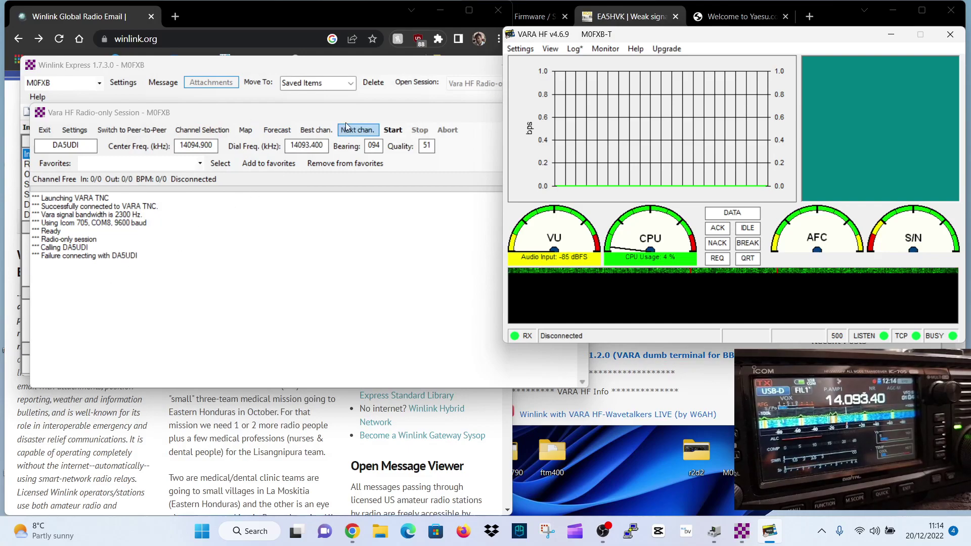
Try calling DA5UDI once more, keeping its 14094.900 kHz channel selected in the channel list.
left_click(392, 130)
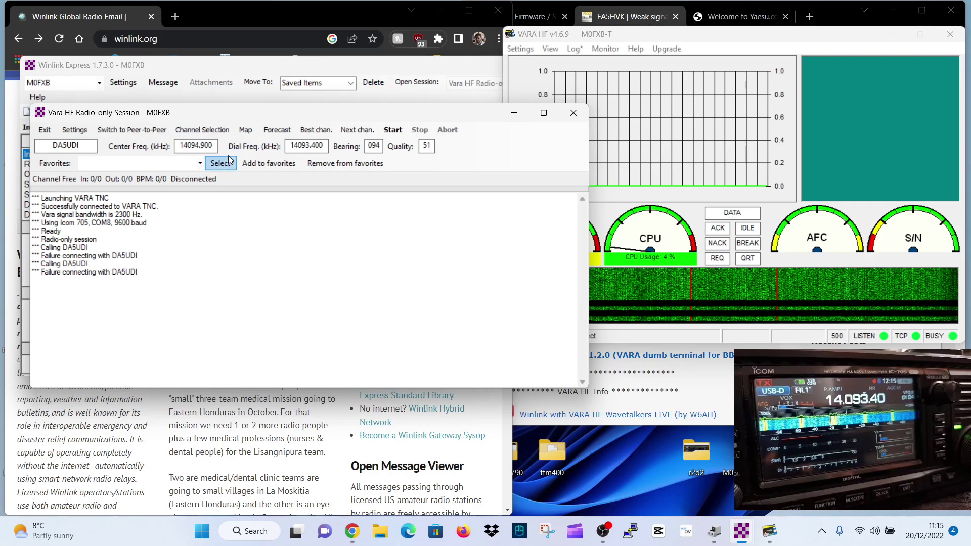
left_click(208, 132)
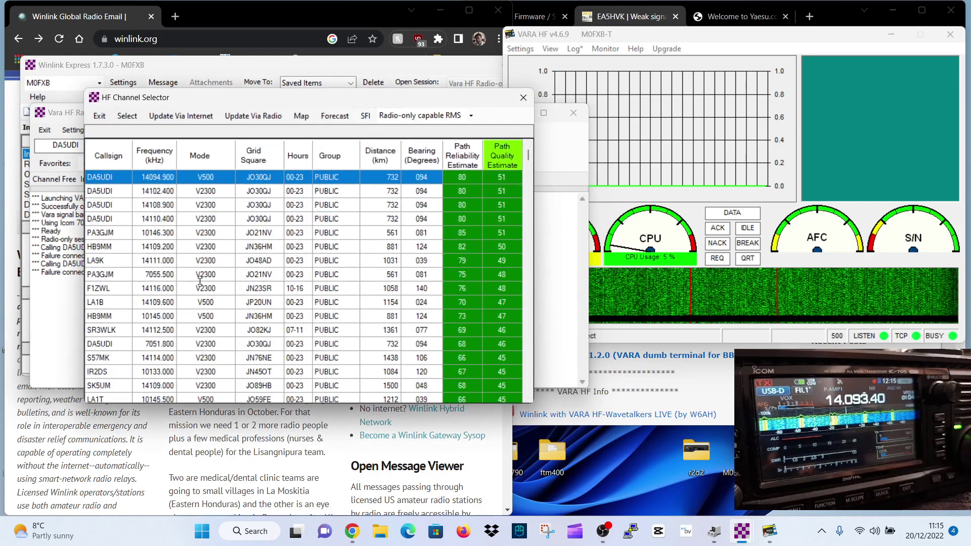
key("Return")
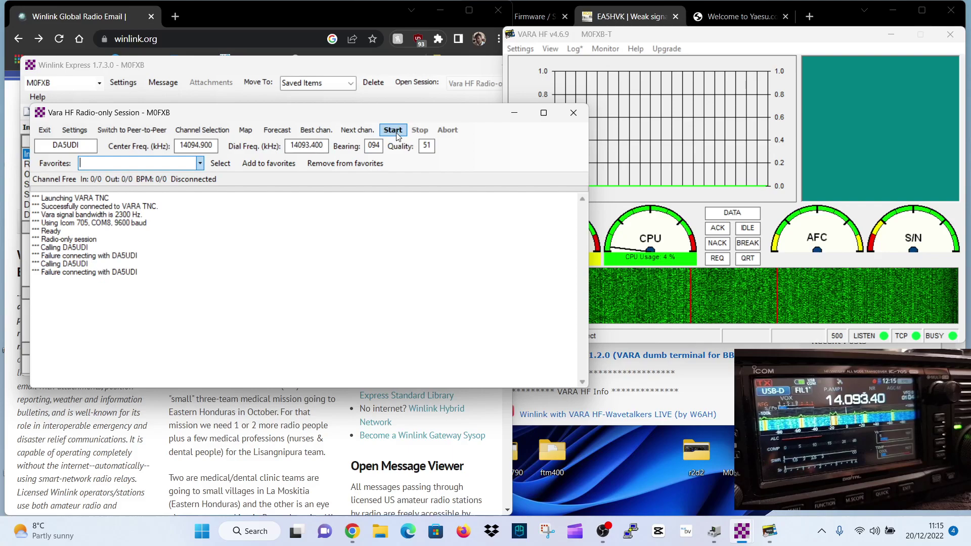
left_click(202, 131)
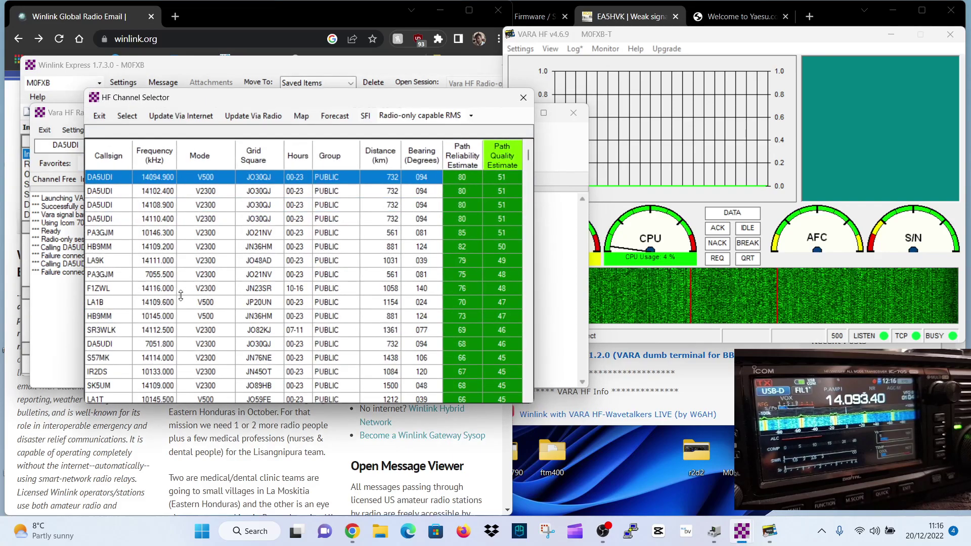
left_click(162, 276)
double_click(162, 276)
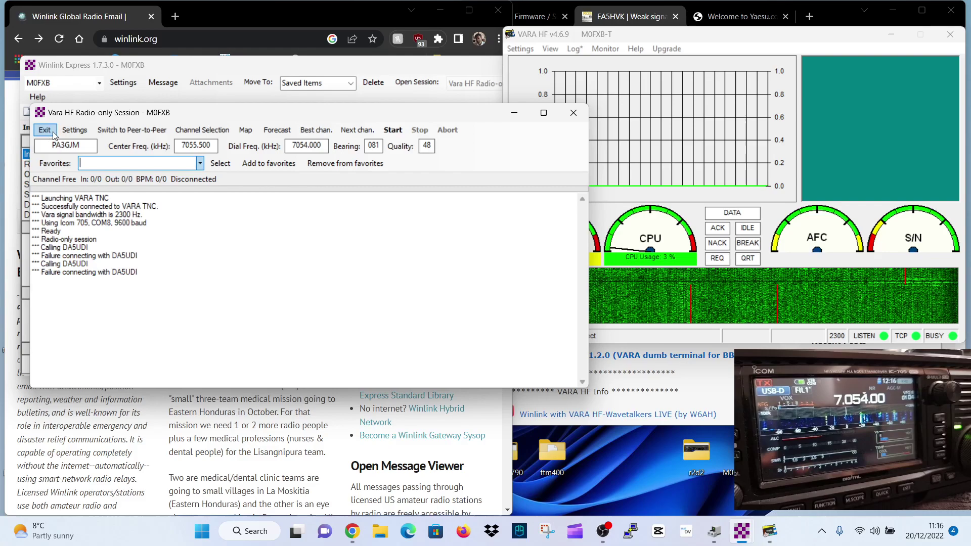
left_click(85, 133)
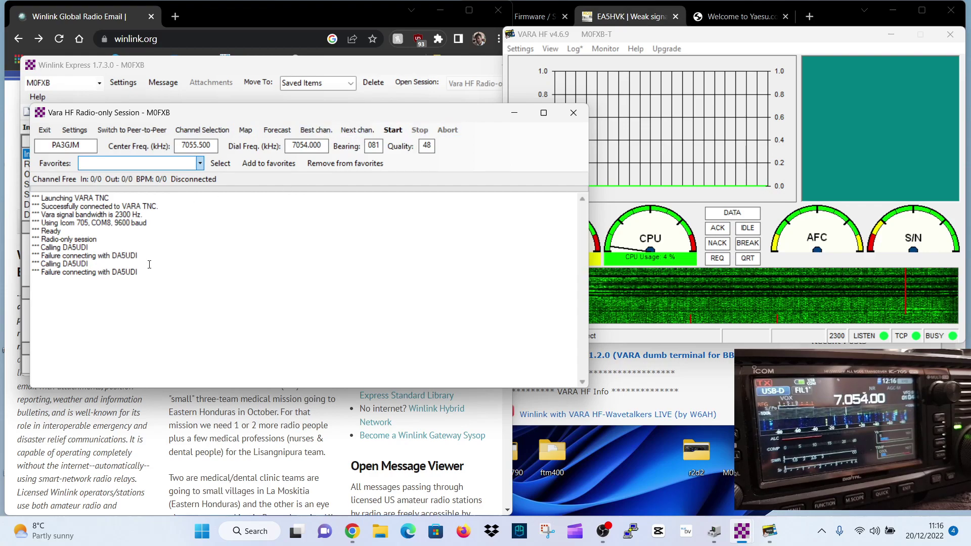
left_click(394, 131)
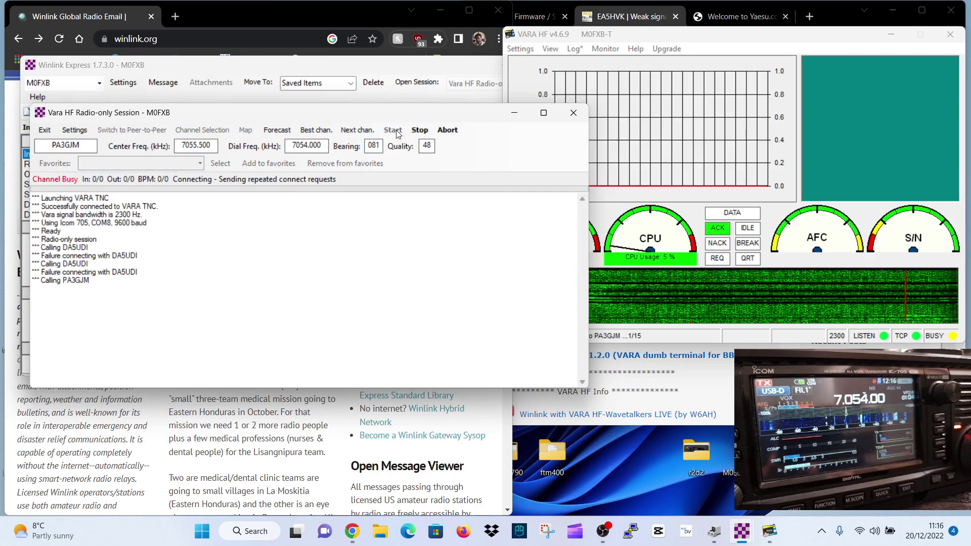